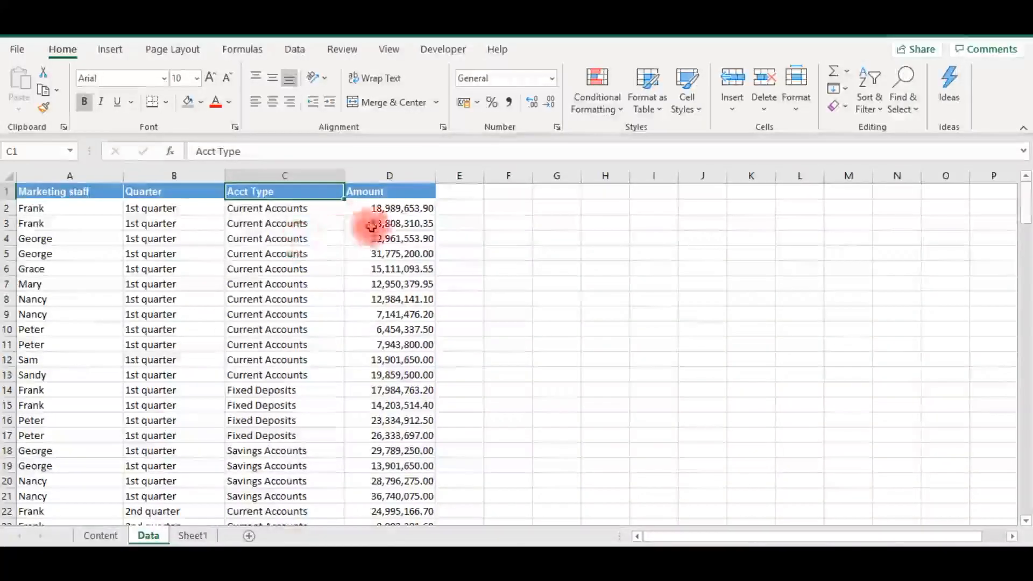
- Examine the column headers in row 1 of the Data sheet, from Marketing staff to Amount
{"action": "left_click", "coordinate": [385, 191]}
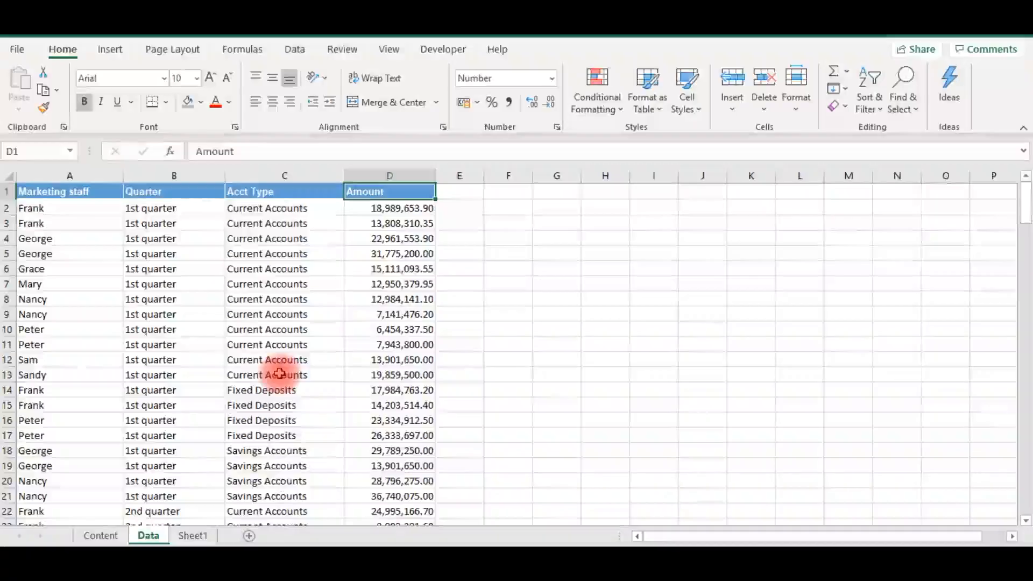
{"action": "key", "text": "Left"}
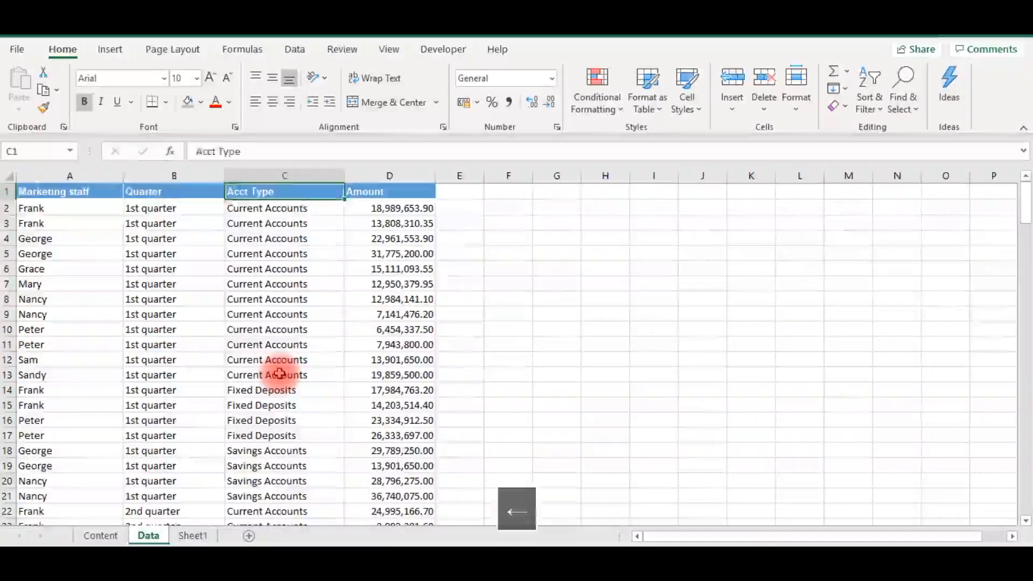
{"action": "key", "text": "Left"}
{"action": "key", "text": "Left"}
{"action": "key", "text": "Right"}
{"action": "key", "text": "Right"}
{"action": "key", "text": "Right"}
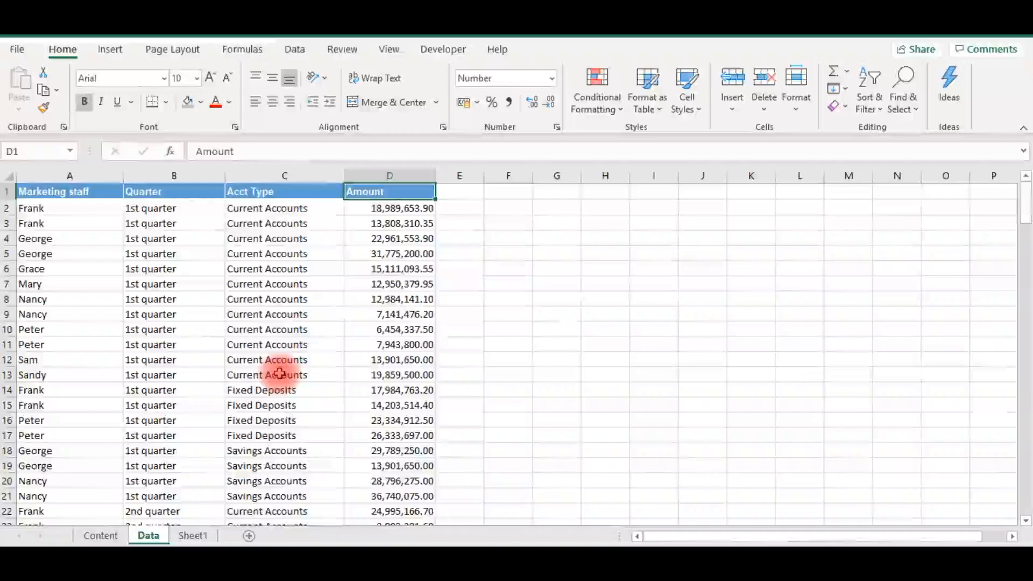
{"action": "key", "text": "Left"}
{"action": "key", "text": "Left"}
{"action": "key", "text": "Left"}
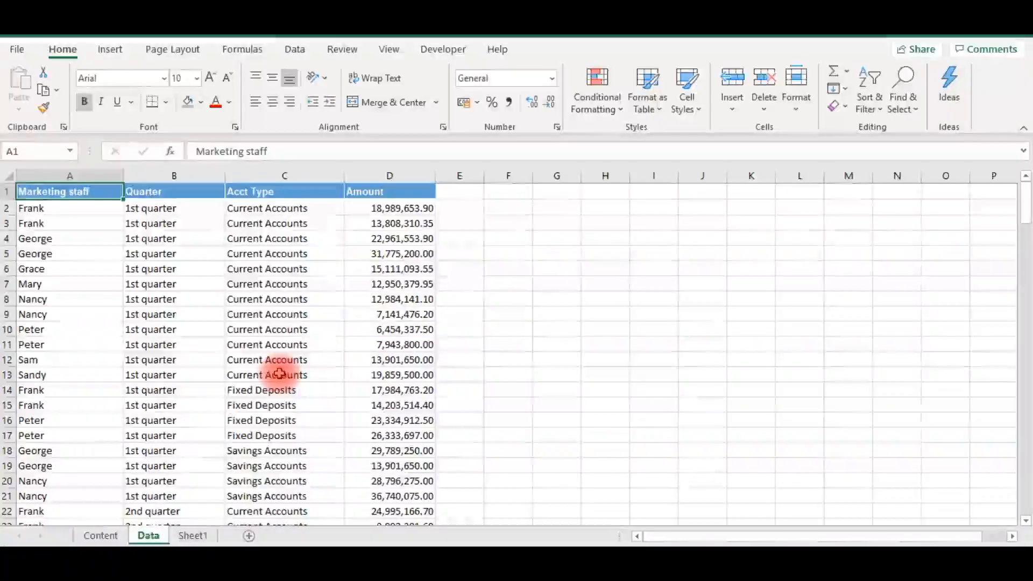
- Examine the end of the data in column A and the rows above it for blank cells
{"action": "key", "text": "ctrl+Down"}
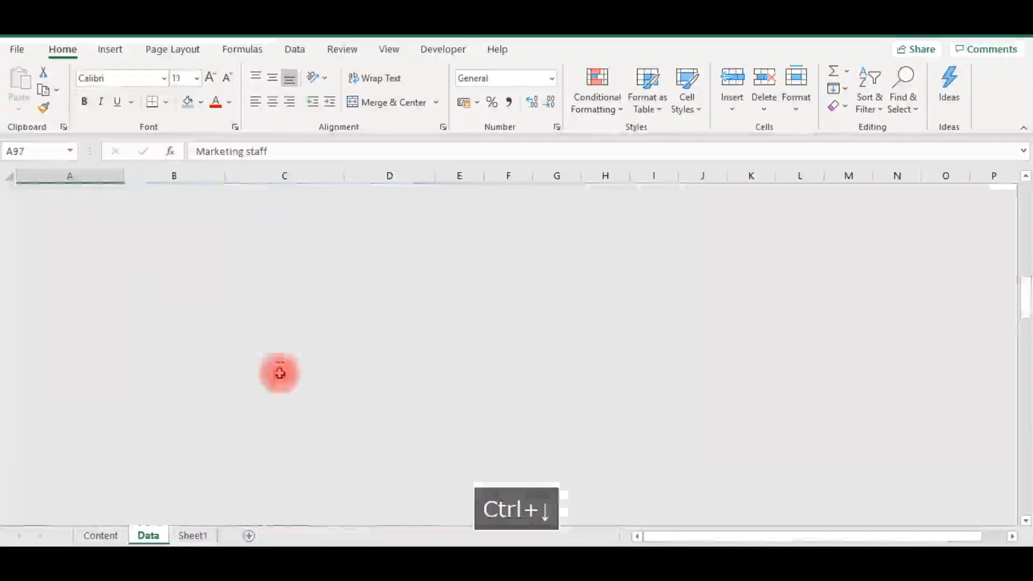
{"action": "key", "text": "Down"}
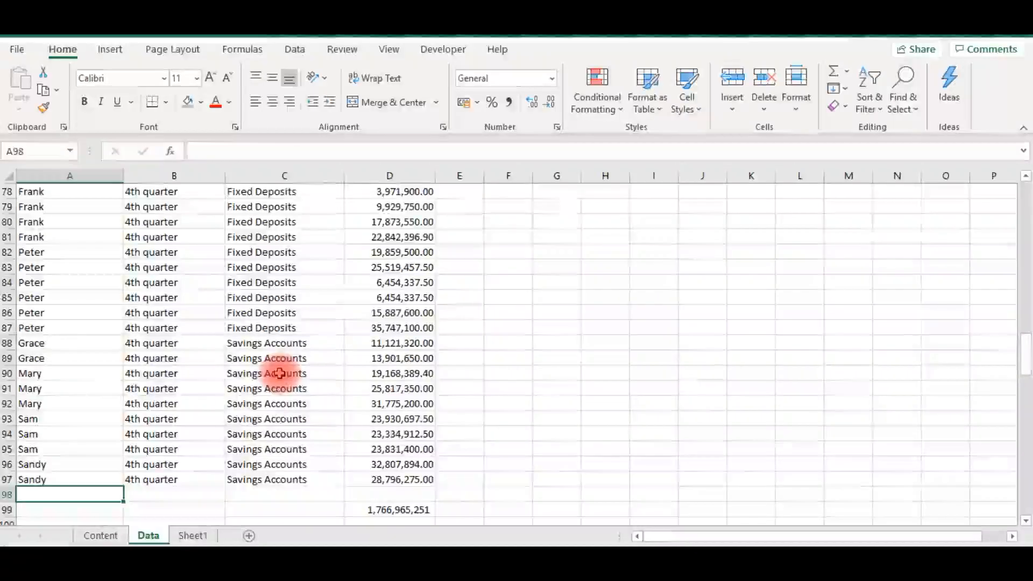
{"action": "key", "text": "Up"}
{"action": "key", "text": "Up"}
{"action": "key", "text": "Up"}
{"action": "key", "text": "Up"}
{"action": "key", "text": "Up"}
{"action": "key", "text": "Up"}
{"action": "key", "text": "Up"}
{"action": "key", "text": "Up"}
{"action": "key", "text": "Up"}
{"action": "key", "text": "Up"}
{"action": "key", "text": "Up"}
{"action": "key", "text": "Up"}
{"action": "key", "text": "Up"}
{"action": "key", "text": "Up"}
{"action": "key", "text": "Up"}
{"action": "key", "text": "Up"}
{"action": "key", "text": "Up"}
{"action": "key", "text": "Up"}
{"action": "key", "text": "Up"}
{"action": "key", "text": "Up"}
{"action": "key", "text": "Up"}
{"action": "key", "text": "Up"}
{"action": "key", "text": "Up"}
{"action": "key", "text": "Up"}
{"action": "key", "text": "Up"}
{"action": "key", "text": "Up"}
{"action": "key", "text": "Up"}
{"action": "key", "text": "Up"}
{"action": "key", "text": "Up"}
{"action": "key", "text": "Up"}
{"action": "key", "text": "Up"}
{"action": "key", "text": "Up"}
{"action": "key", "text": "Up"}
{"action": "key", "text": "Up"}
{"action": "key", "text": "Up"}
{"action": "key", "text": "Up"}
{"action": "key", "text": "Up"}
{"action": "key", "text": "Up"}
{"action": "key", "text": "Down"}
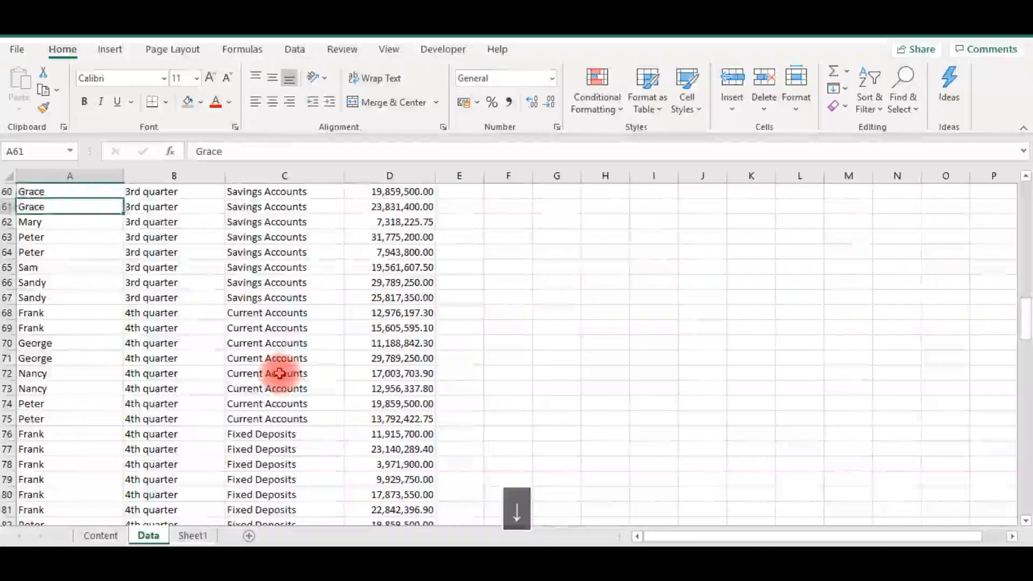
- Clear the marketing staff name in cell A61 to leave a gap in the data
{"action": "key", "text": "Right"}
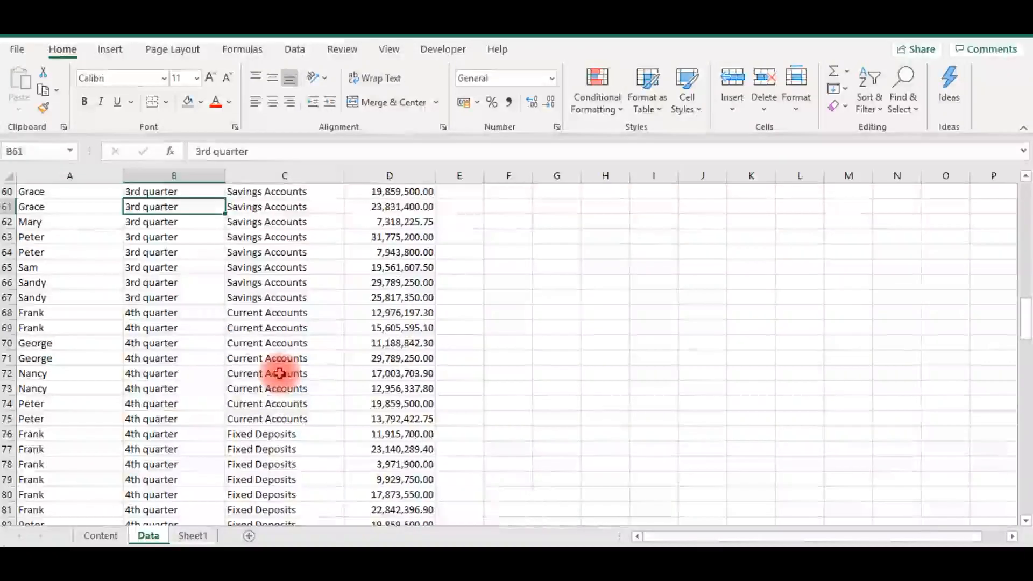
{"action": "key", "text": "Left"}
{"action": "key", "text": "Delete"}
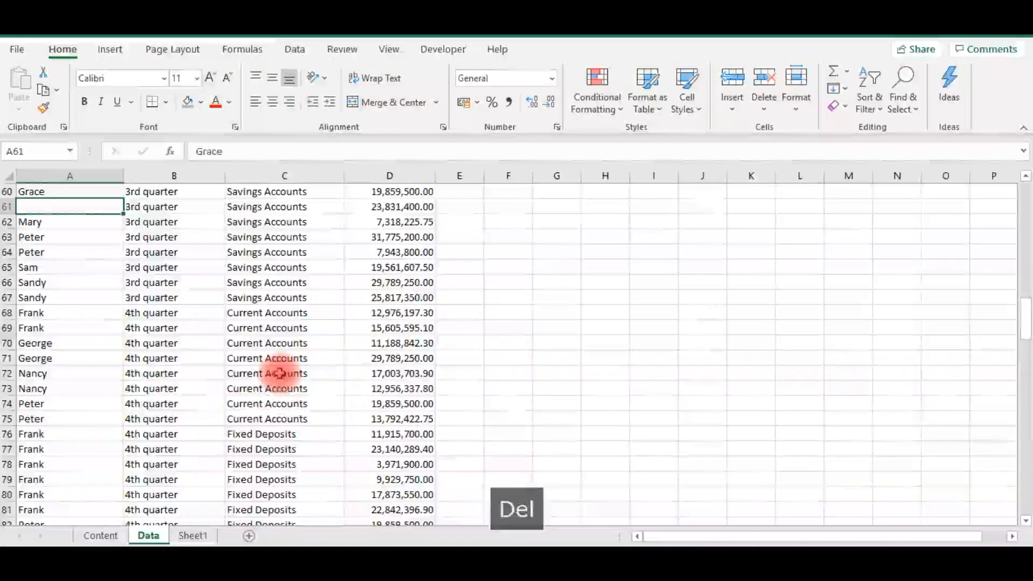
- Examine how the blank cell A61 interrupts column A between the header and the end of the data
{"action": "key", "text": "ctrl+Up"}
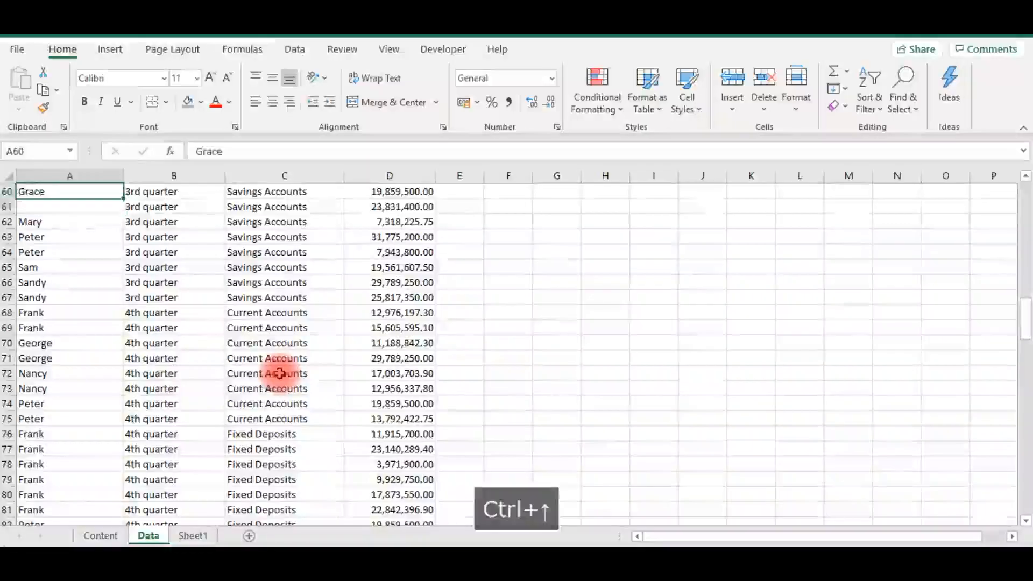
{"action": "key", "text": "ctrl+Up"}
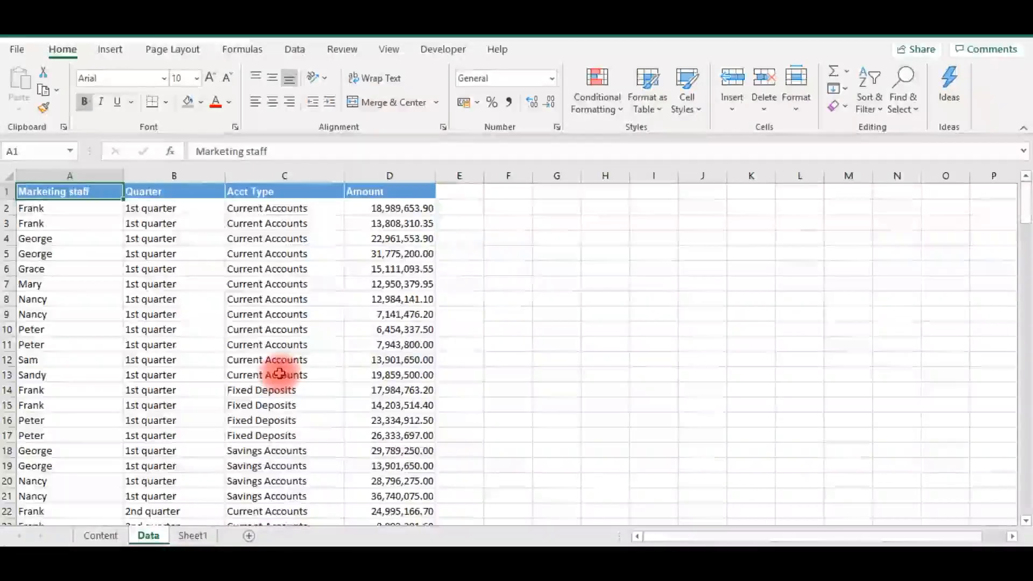
{"action": "key", "text": "ctrl+Down"}
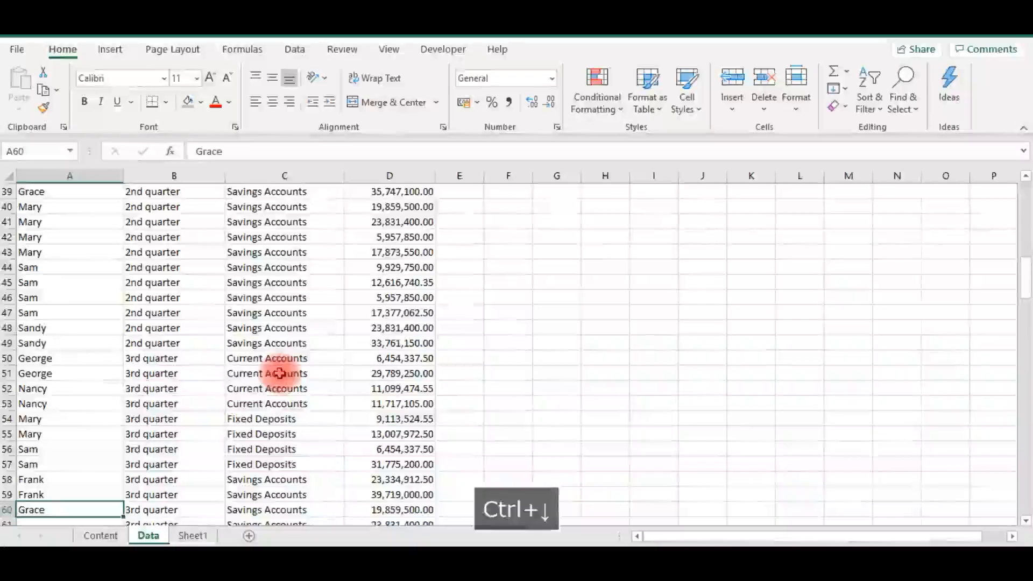
{"action": "key", "text": "Down"}
{"action": "key", "text": "Down"}
{"action": "key", "text": "Down"}
{"action": "key", "text": "Up"}
{"action": "key", "text": "Up"}
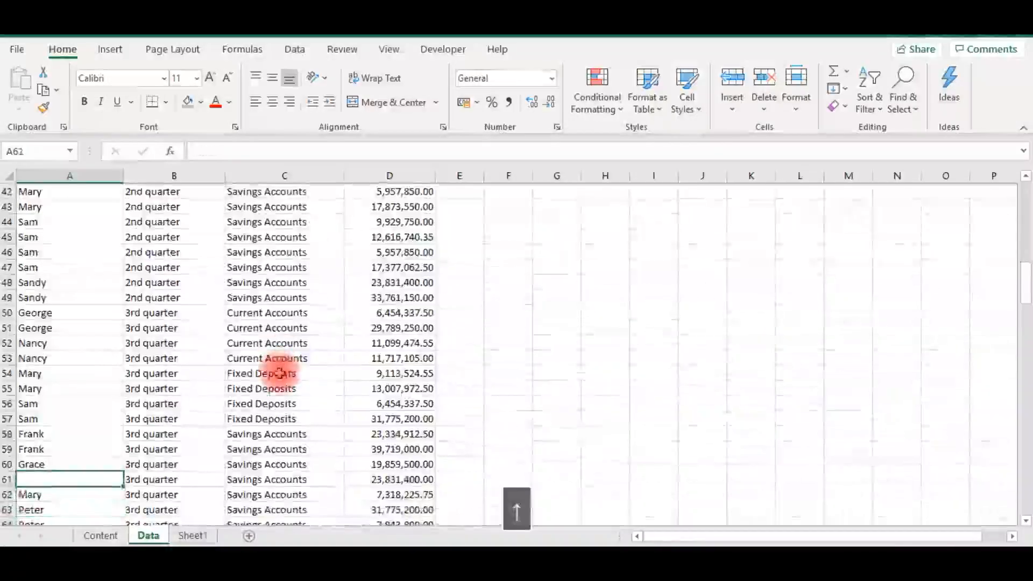
{"action": "key", "text": "Down"}
{"action": "key", "text": "Down"}
{"action": "key", "text": "Down"}
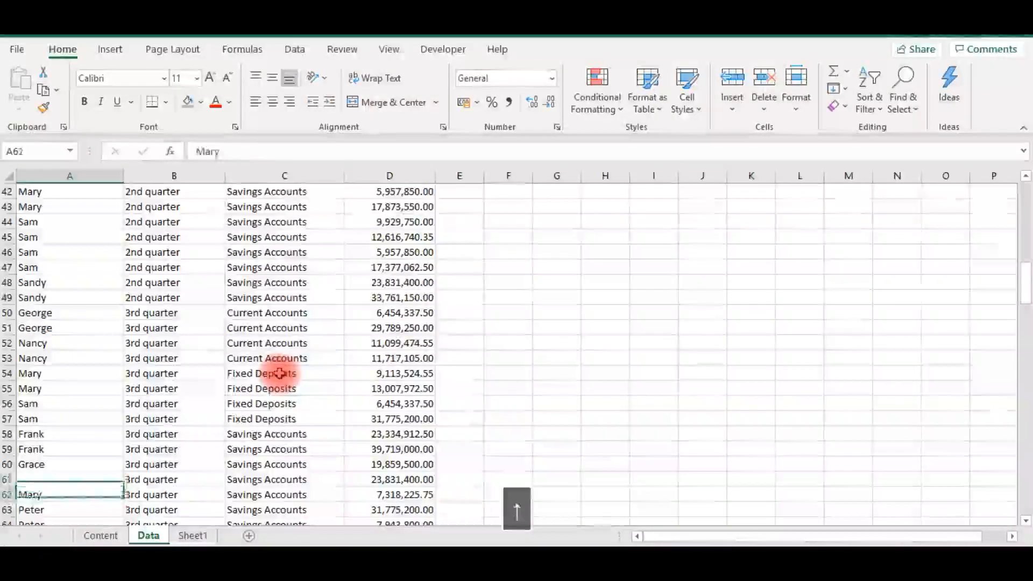
{"action": "key", "text": "Right"}
{"action": "key", "text": "Right"}
{"action": "key", "text": "Right"}
{"action": "key", "text": "Left"}
{"action": "key", "text": "Left"}
{"action": "key", "text": "Left"}
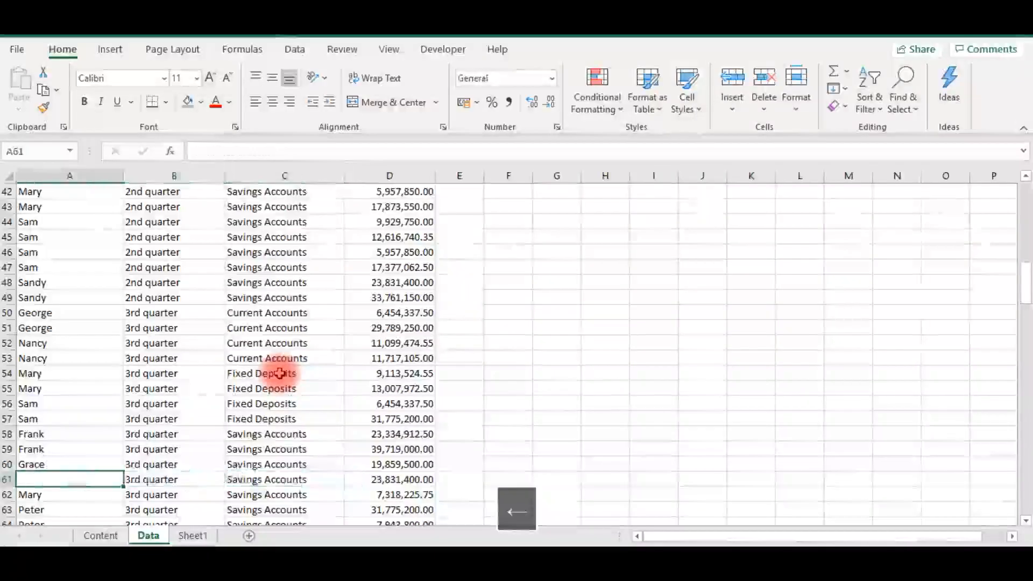
- Undo the clearing of cell A61 and return to the Marketing staff header in A1
{"action": "key", "text": "ctrl+z"}
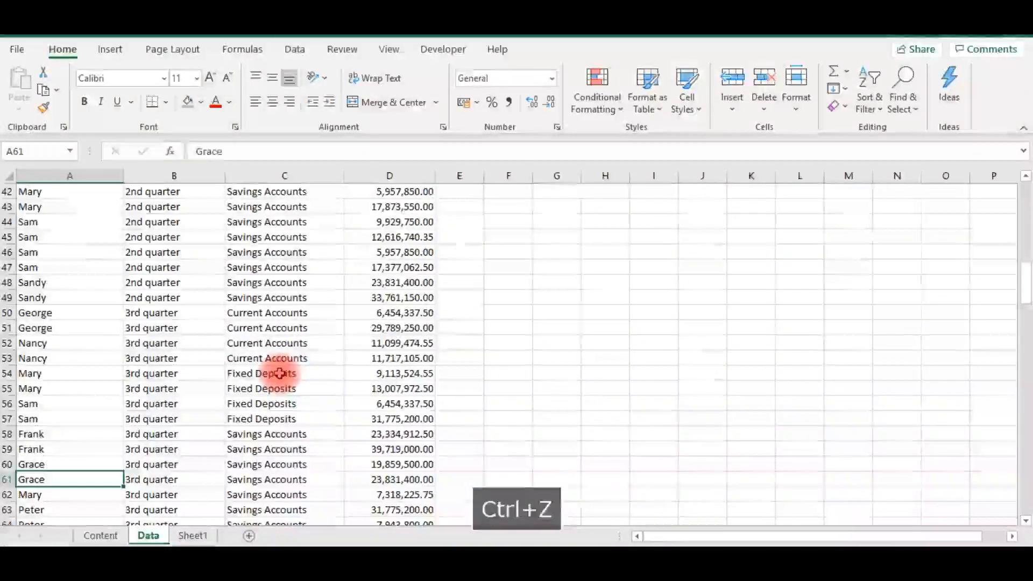
{"action": "key", "text": "Down"}
{"action": "key", "text": "Up"}
{"action": "key", "text": "Up"}
{"action": "key", "text": "Up"}
{"action": "key", "text": "Up"}
{"action": "key", "text": "Up"}
{"action": "key", "text": "Up"}
{"action": "key", "text": "Up"}
{"action": "key", "text": "Up"}
{"action": "key", "text": "Up"}
{"action": "key", "text": "Up"}
{"action": "key", "text": "Up"}
{"action": "key", "text": "Up"}
{"action": "key", "text": "Up"}
{"action": "key", "text": "Up"}
{"action": "key", "text": "Up"}
{"action": "key", "text": "Up"}
{"action": "key", "text": "Up"}
{"action": "key", "text": "Up"}
{"action": "key", "text": "Up"}
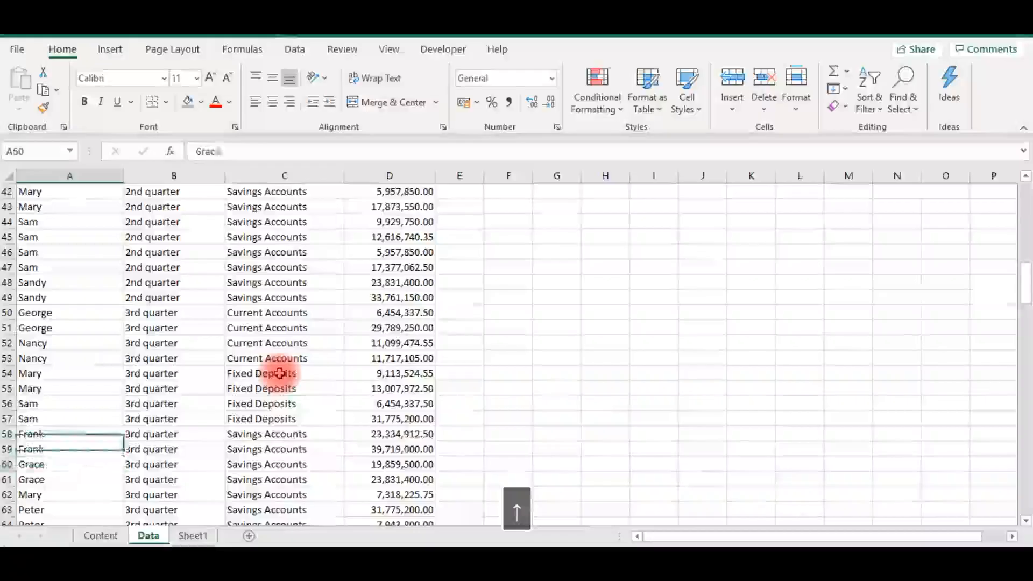
{"action": "key", "text": "Up"}
{"action": "key", "text": "Up"}
{"action": "key", "text": "Up"}
{"action": "key", "text": "Up"}
{"action": "key", "text": "Up"}
{"action": "key", "text": "Up"}
{"action": "key", "text": "Up"}
{"action": "key", "text": "Up"}
{"action": "key", "text": "Up"}
{"action": "key", "text": "Up"}
{"action": "key", "text": "Up"}
{"action": "key", "text": "Up"}
{"action": "key", "text": "Up"}
{"action": "key", "text": "Up"}
{"action": "key", "text": "Up"}
{"action": "key", "text": "Up"}
{"action": "key", "text": "Up"}
{"action": "key", "text": "Up"}
{"action": "key", "text": "Up"}
{"action": "key", "text": "Up"}
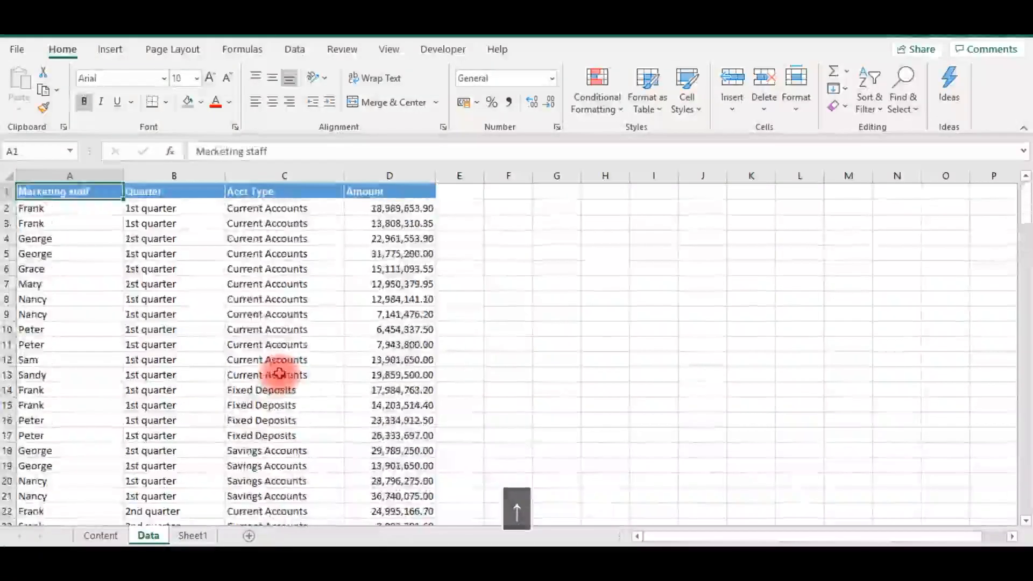
{"action": "key", "text": "Down"}
{"action": "key", "text": "Up"}
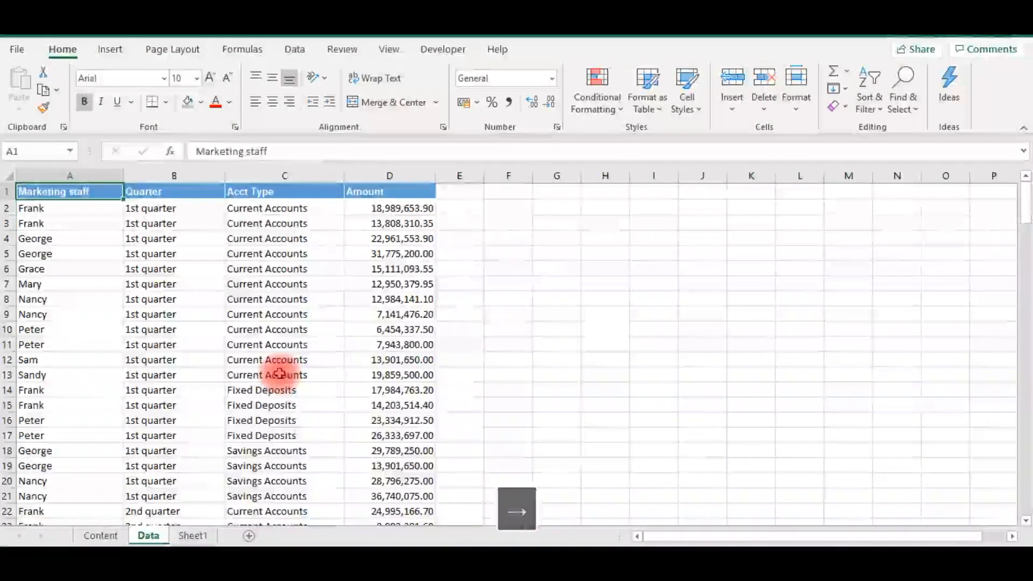
- Create a PivotTable on a new worksheet from the source range Data!$A$1:$D$97
{"action": "key", "text": "Right"}
{"action": "key", "text": "Right"}
{"action": "key", "text": "Right"}
{"action": "key", "text": "Left"}
{"action": "key", "text": "Left"}
{"action": "key", "text": "Left"}
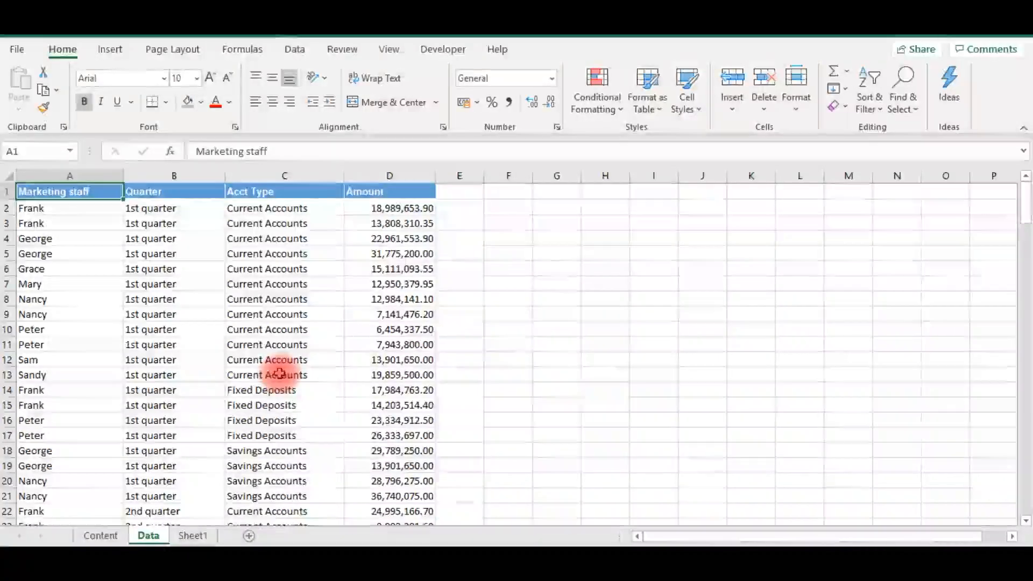
{"action": "left_click", "coordinate": [111, 50]}
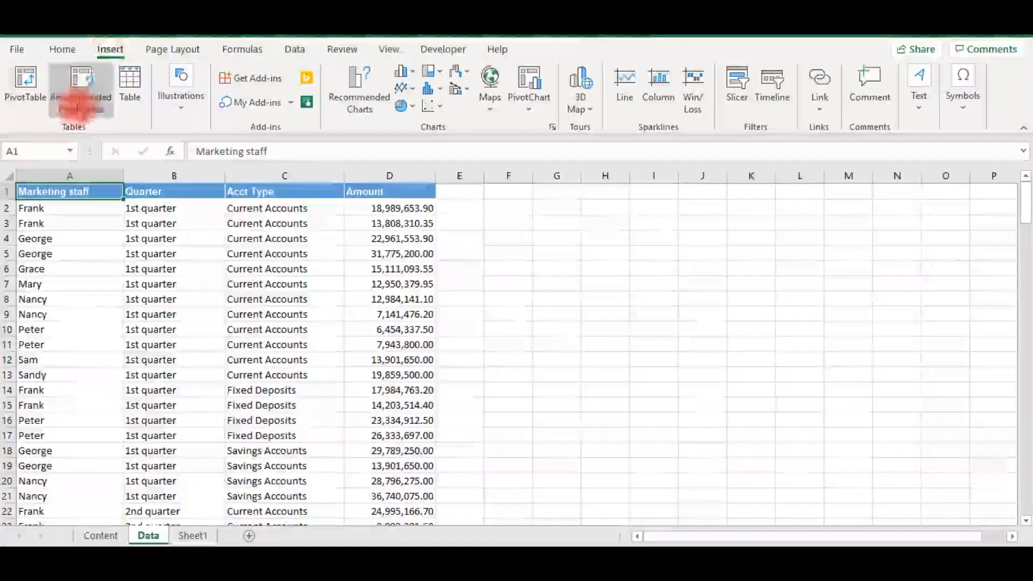
{"action": "left_click", "coordinate": [24, 87]}
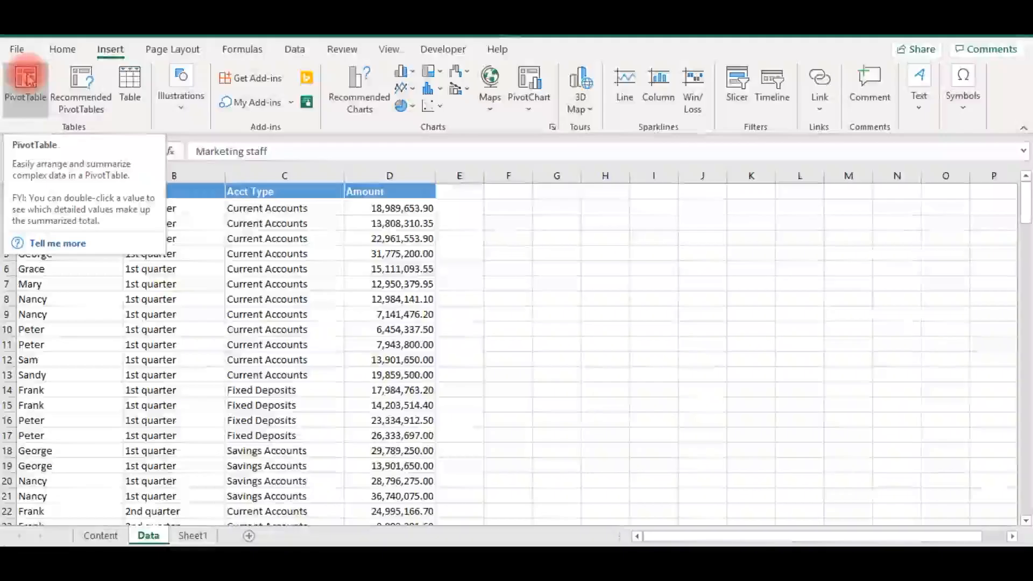
{"action": "left_click", "coordinate": [28, 89]}
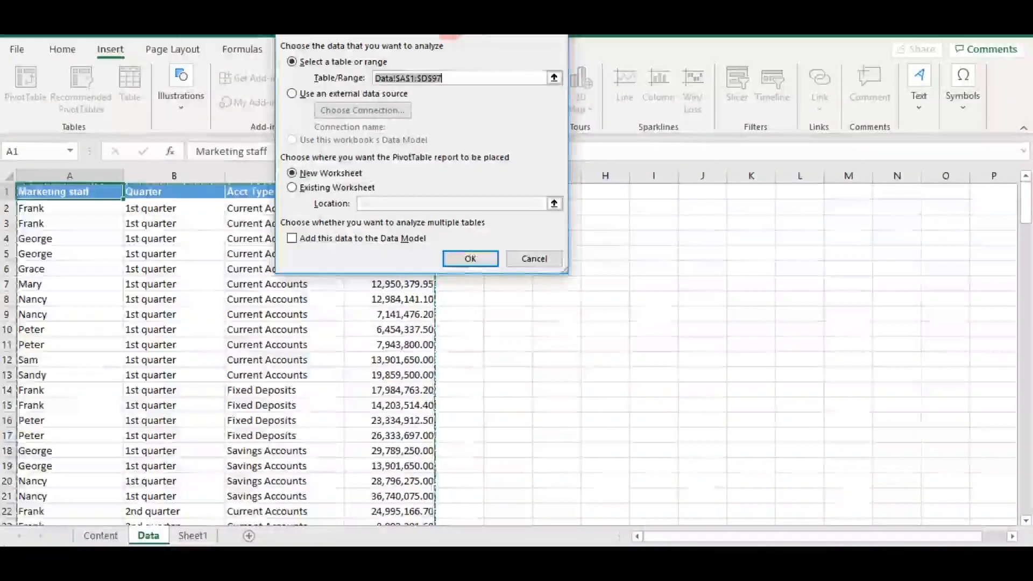
{"action": "left_click_drag", "start_coordinate": [439, 35], "coordinate": [719, 114]}
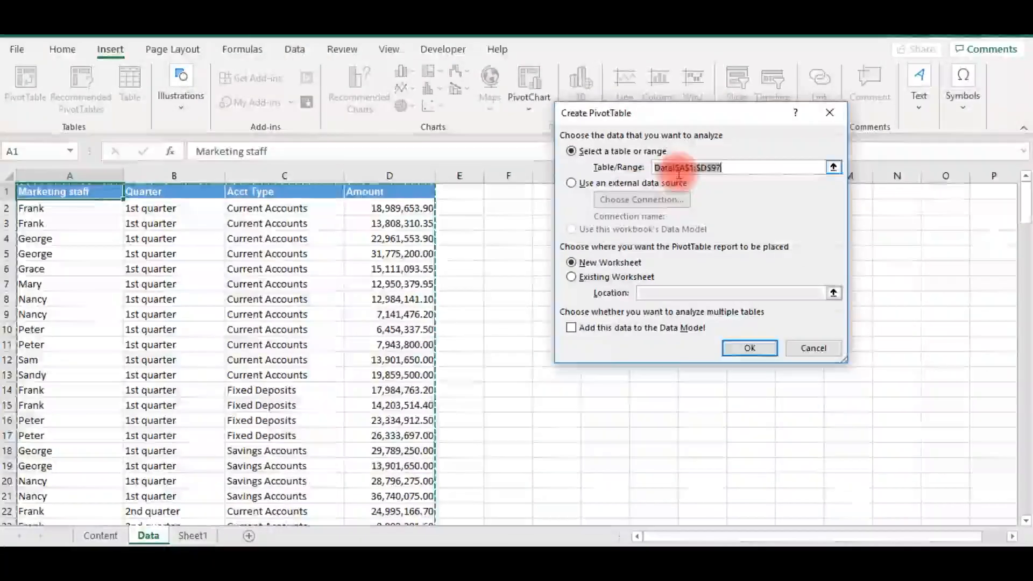
{"action": "left_click", "coordinate": [737, 165]}
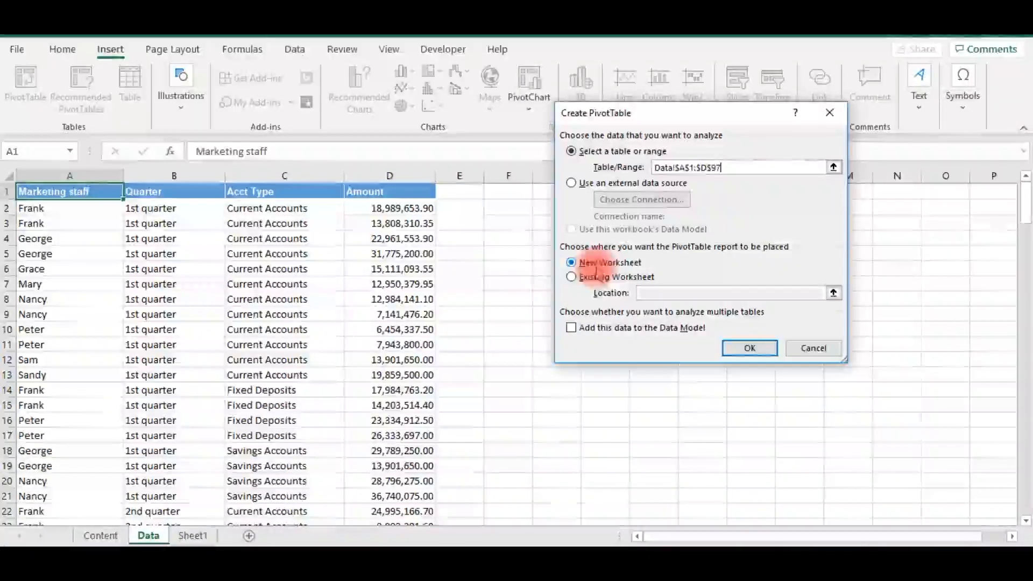
{"action": "left_click", "coordinate": [748, 349]}
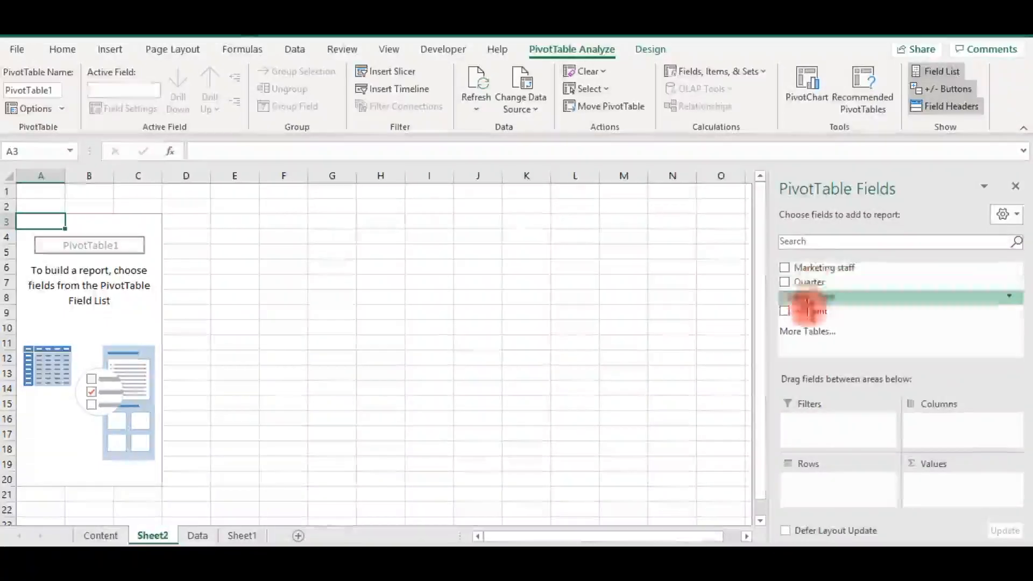
- Lay out the PivotTable with Acct Type as columns, Marketing staff as rows and the sum of Amount as values
{"action": "left_click", "coordinate": [802, 332]}
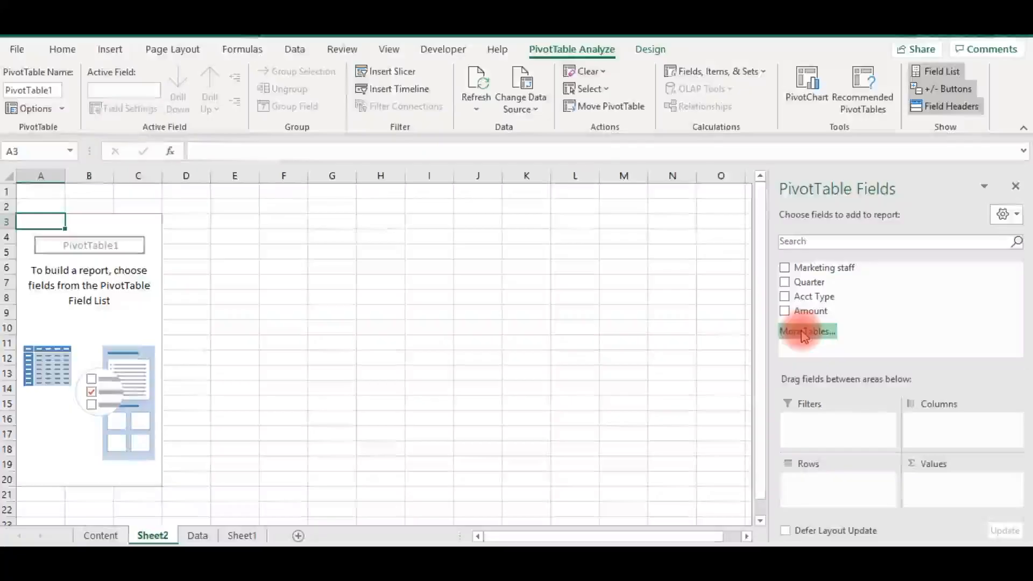
{"action": "left_click_drag", "start_coordinate": [798, 277], "coordinate": [946, 483]}
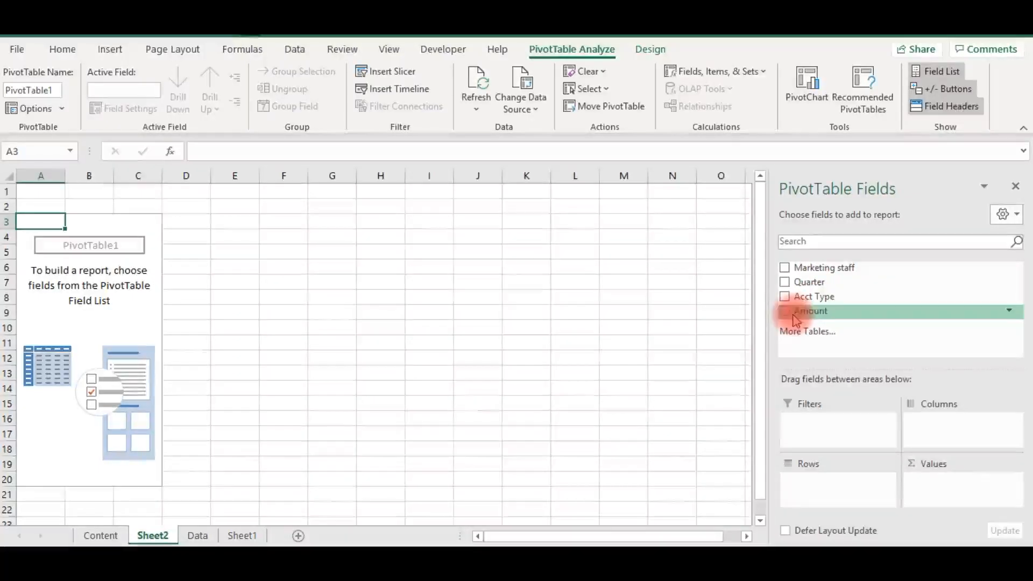
{"action": "mouse_move", "coordinate": [798, 316]}
{"action": "left_mouse_down"}
{"action": "mouse_move", "coordinate": [957, 450]}
{"action": "mouse_move", "coordinate": [934, 501]}
{"action": "mouse_move", "coordinate": [929, 471]}
{"action": "mouse_move", "coordinate": [969, 415]}
{"action": "mouse_move", "coordinate": [949, 429]}
{"action": "mouse_move", "coordinate": [429, 330]}
{"action": "mouse_move", "coordinate": [145, 224]}
{"action": "mouse_move", "coordinate": [104, 237]}
{"action": "mouse_move", "coordinate": [80, 216]}
{"action": "mouse_move", "coordinate": [45, 303]}
{"action": "mouse_move", "coordinate": [107, 226]}
{"action": "mouse_move", "coordinate": [70, 304]}
{"action": "mouse_move", "coordinate": [78, 245]}
{"action": "mouse_move", "coordinate": [76, 272]}
{"action": "mouse_move", "coordinate": [477, 270]}
{"action": "mouse_move", "coordinate": [855, 290]}
{"action": "mouse_move", "coordinate": [798, 305]}
{"action": "left_mouse_up"}
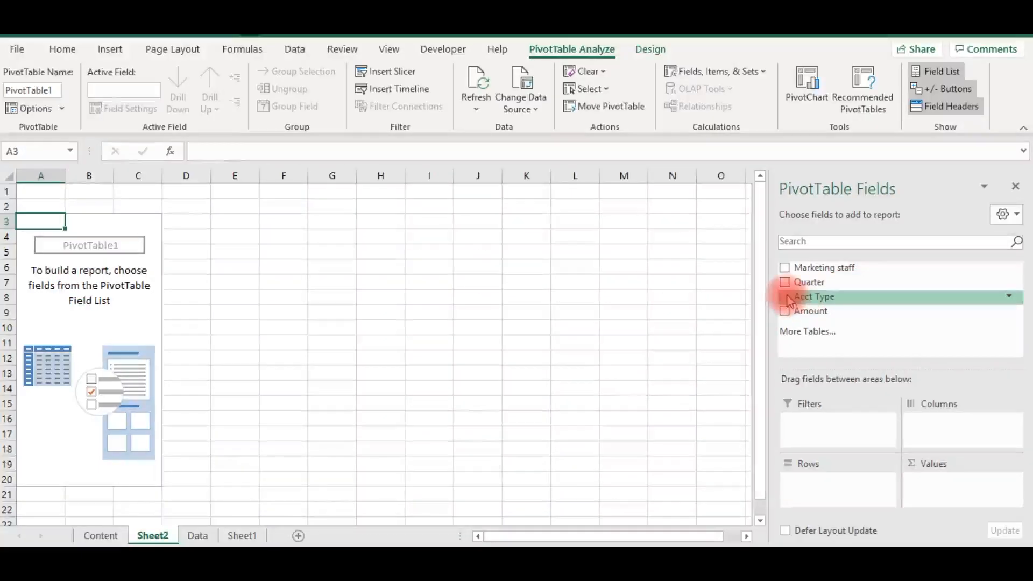
{"action": "left_click_drag", "start_coordinate": [866, 375], "coordinate": [937, 428]}
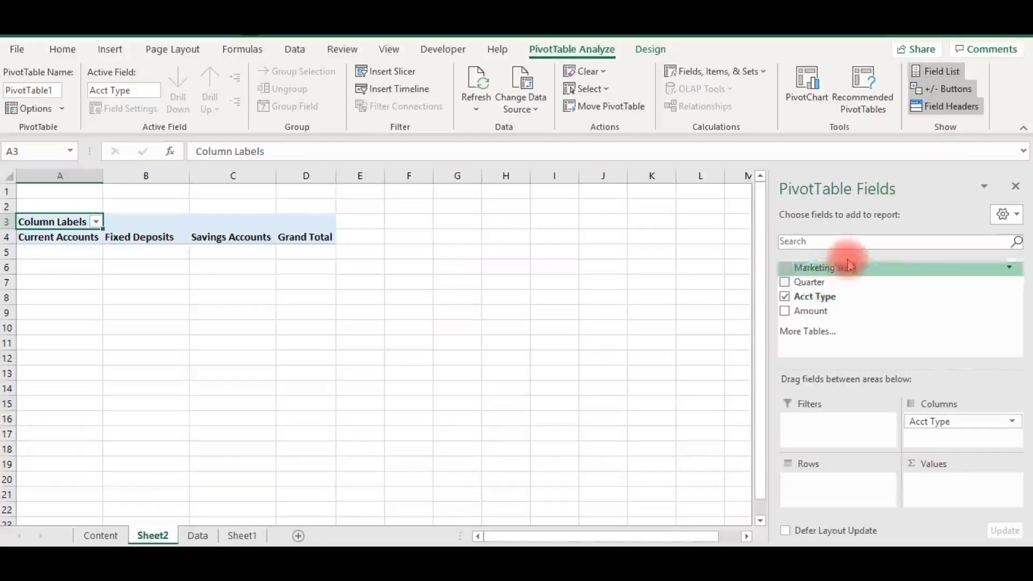
{"action": "left_click_drag", "start_coordinate": [841, 269], "coordinate": [827, 490]}
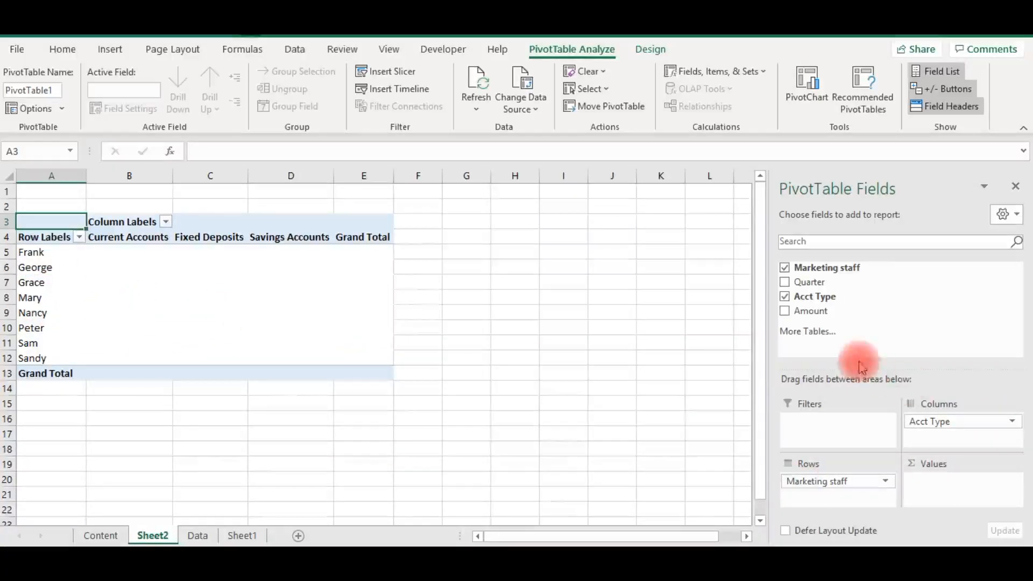
{"action": "left_click_drag", "start_coordinate": [798, 315], "coordinate": [933, 490]}
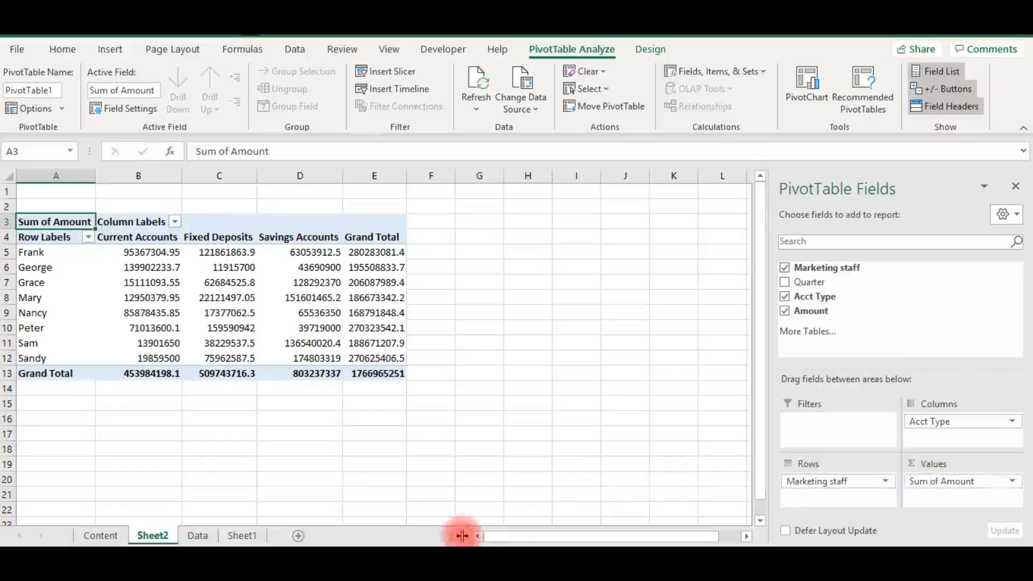
- Format the PivotTable values in B5:E13 with comma thousands separators and no decimal places
{"action": "left_click", "coordinate": [371, 374]}
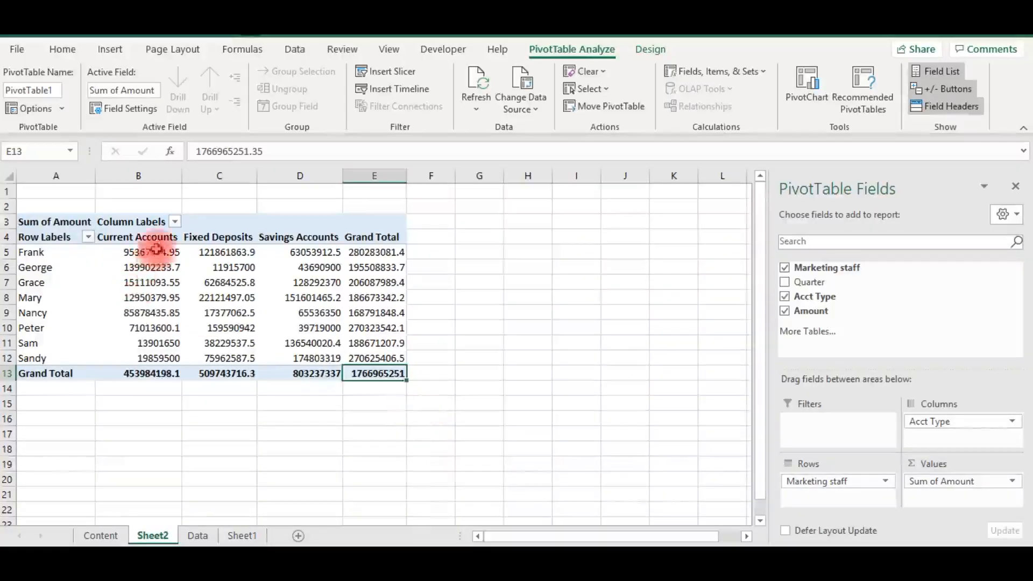
{"action": "left_click_drag", "start_coordinate": [141, 252], "coordinate": [383, 376]}
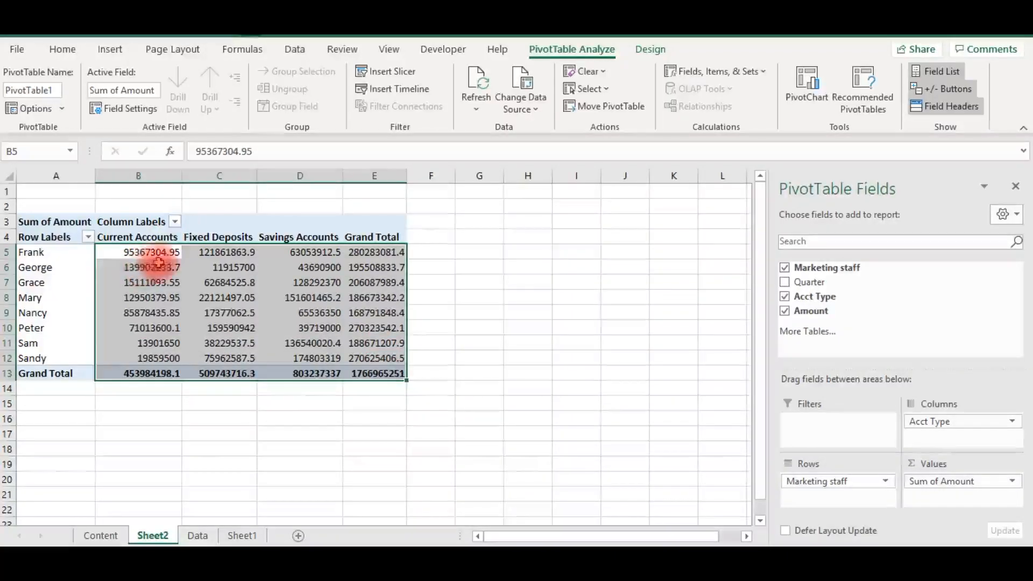
{"action": "left_click", "coordinate": [62, 49]}
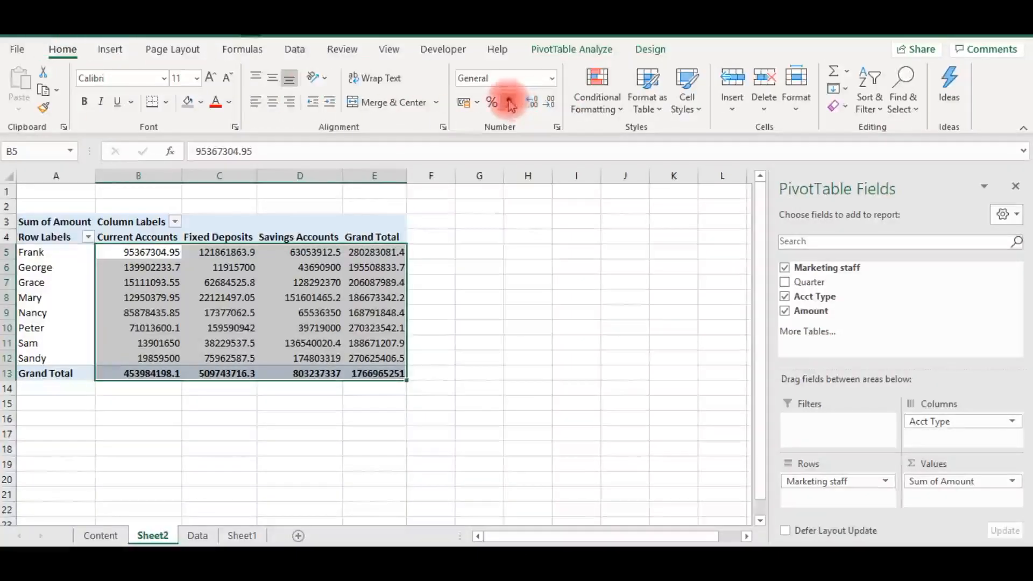
{"action": "left_click", "coordinate": [510, 102]}
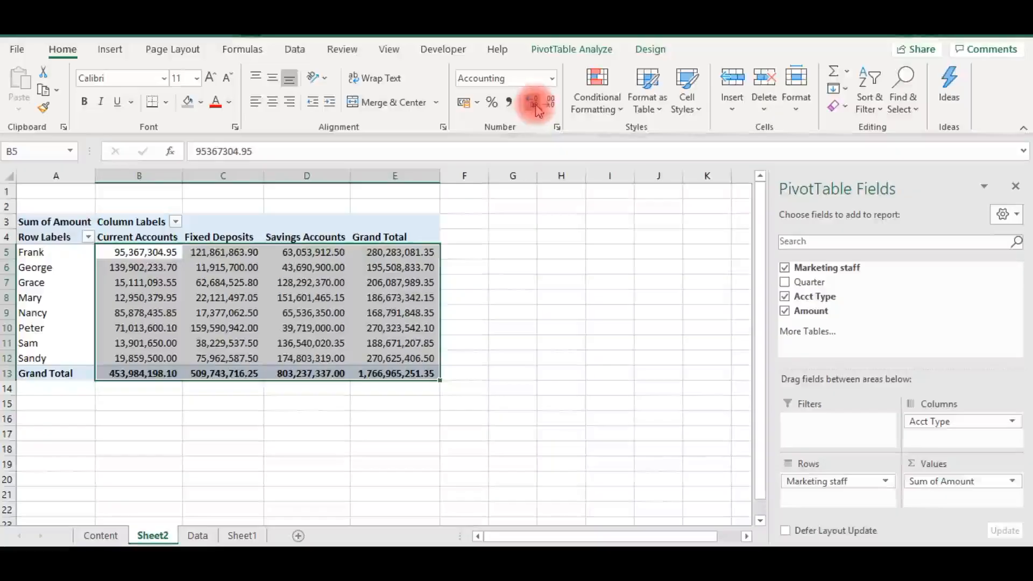
{"action": "left_click", "coordinate": [547, 105]}
{"action": "left_click", "coordinate": [548, 105]}
{"action": "left_click", "coordinate": [277, 341]}
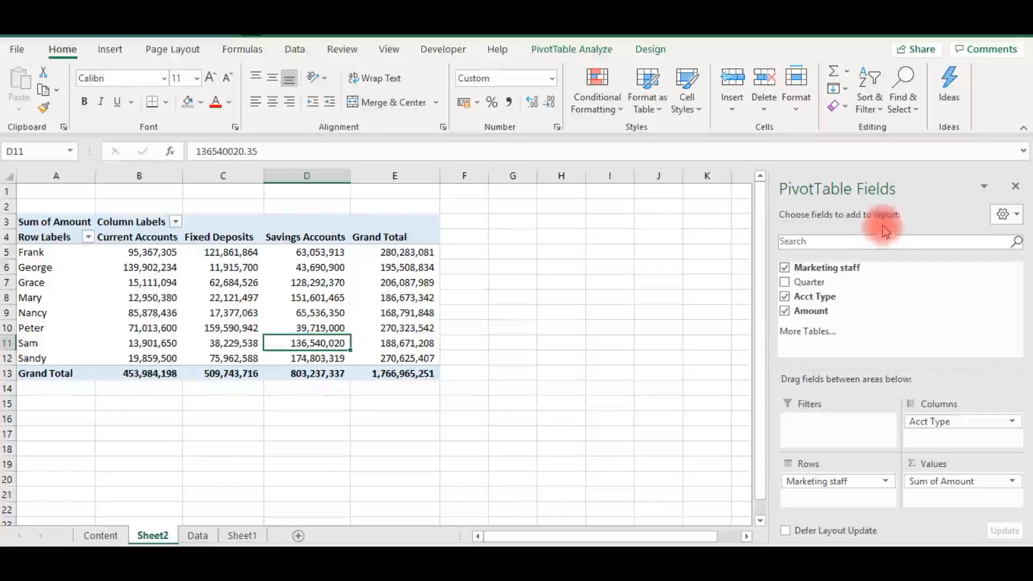
- Add the Quarter field as a report filter on the PivotTable and view its available quarters
{"action": "left_click_drag", "start_coordinate": [799, 284], "coordinate": [812, 429]}
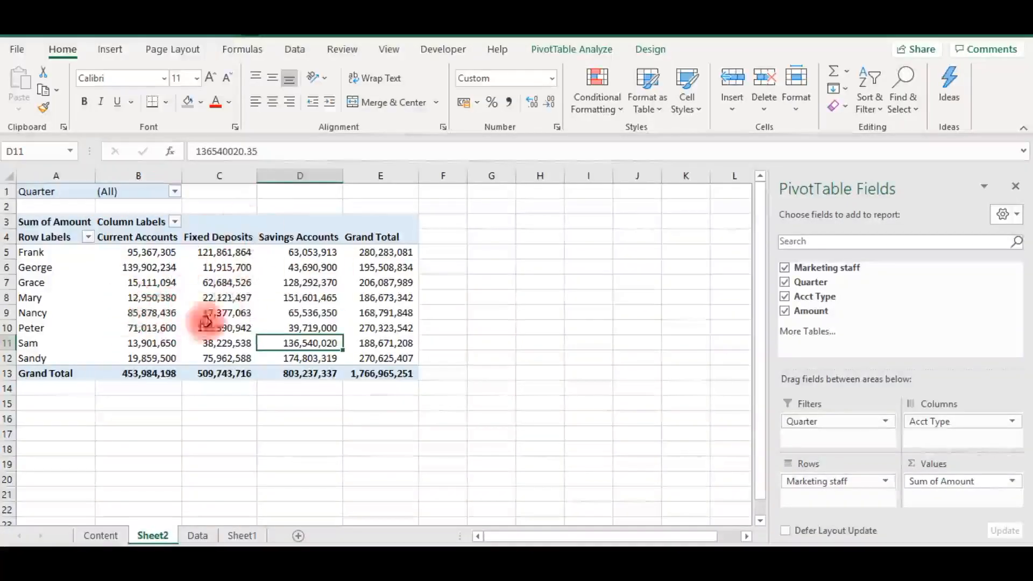
{"action": "left_click", "coordinate": [175, 193]}
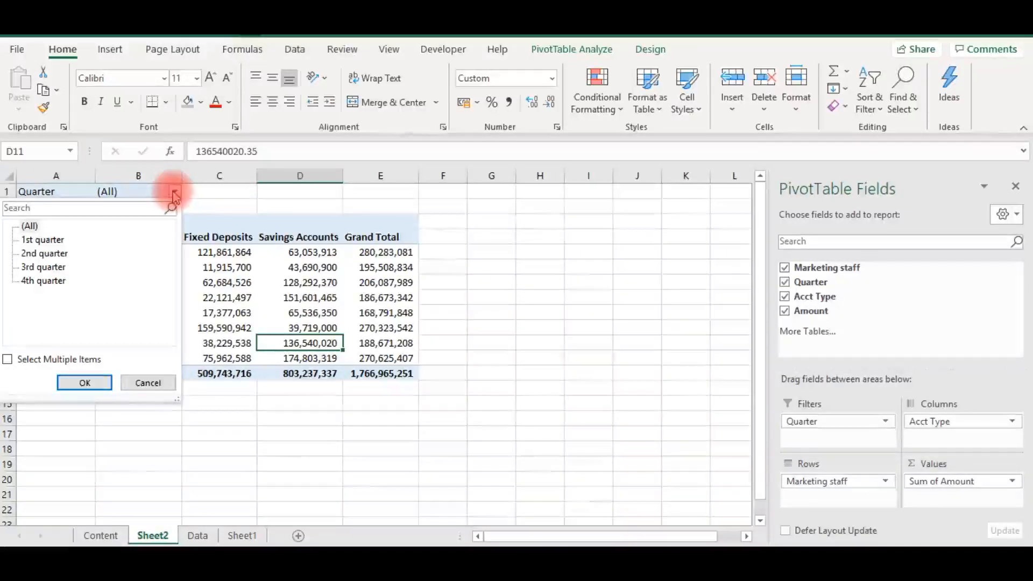
{"action": "left_click", "coordinate": [251, 282]}
{"action": "left_click", "coordinate": [252, 281]}
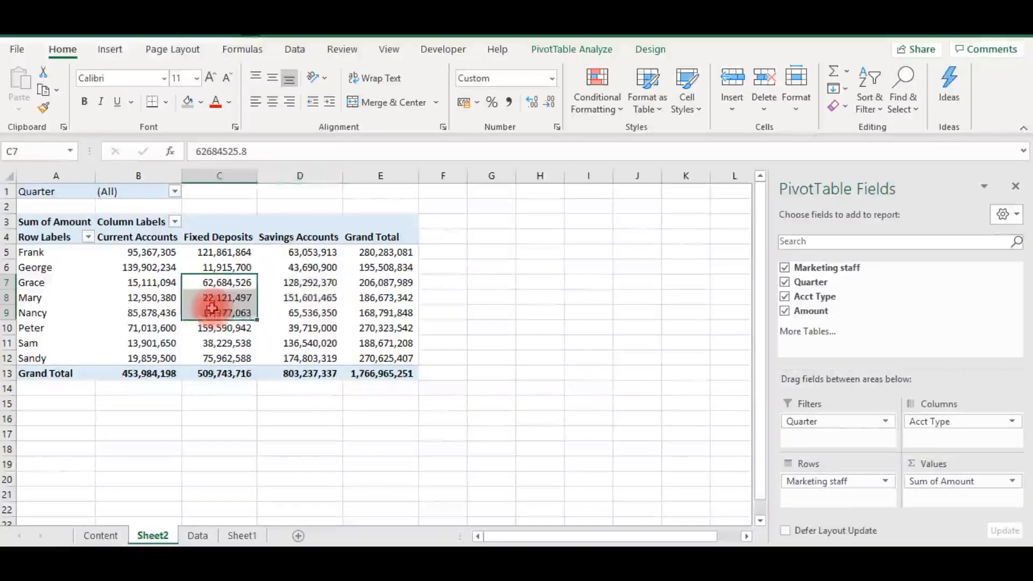
{"action": "left_click", "coordinate": [150, 297]}
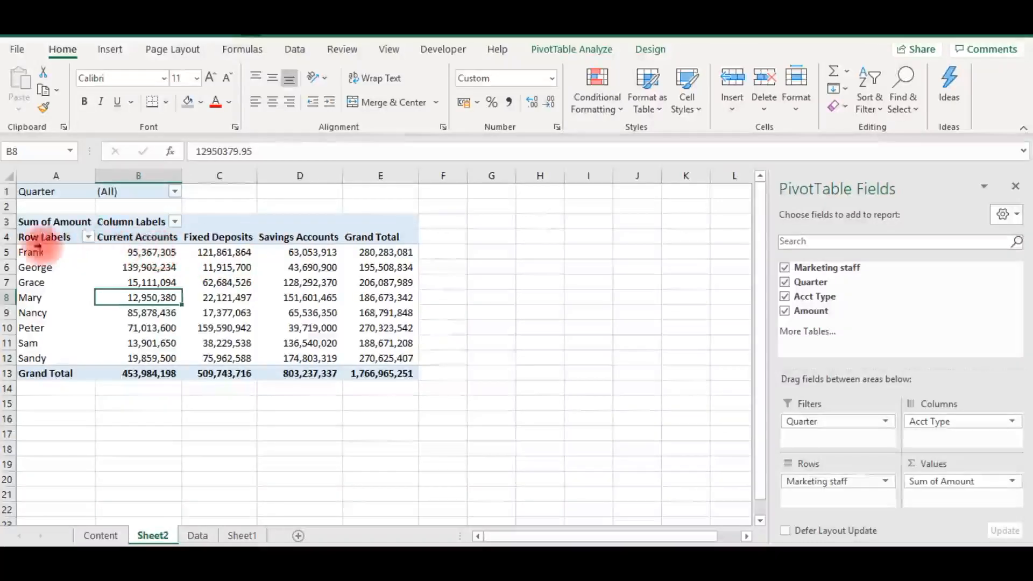
- Insert a Clustered Column PivotChart from A4:D13 and move it over columns E to K, level with the table
{"action": "left_click_drag", "start_coordinate": [32, 239], "coordinate": [273, 369]}
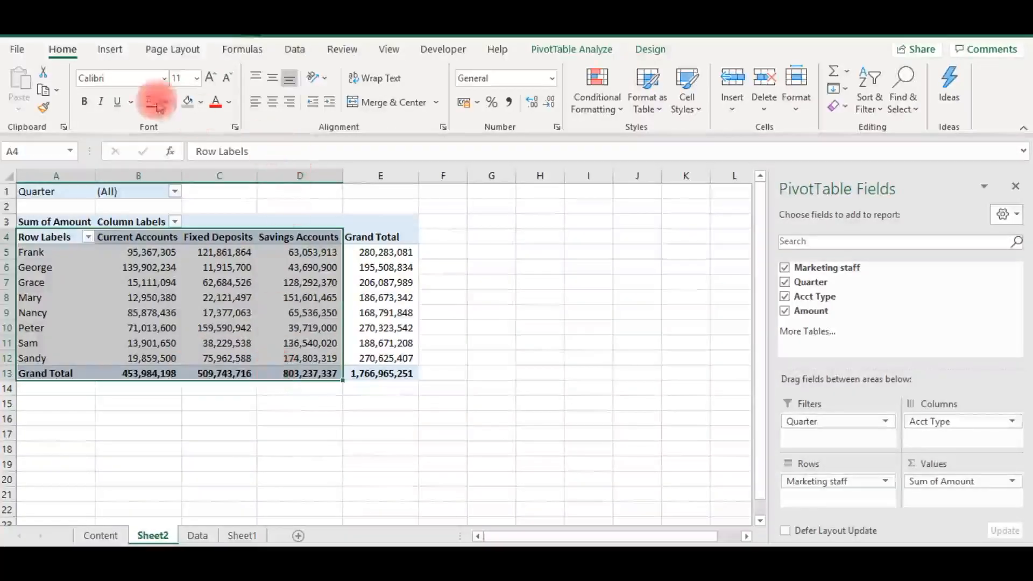
{"action": "left_click", "coordinate": [113, 51]}
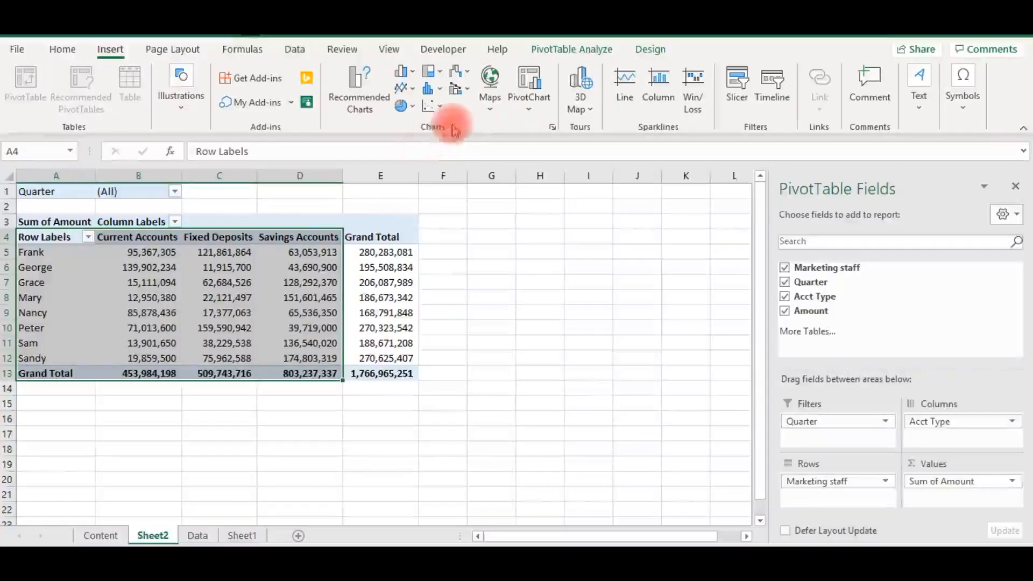
{"action": "left_click", "coordinate": [530, 85]}
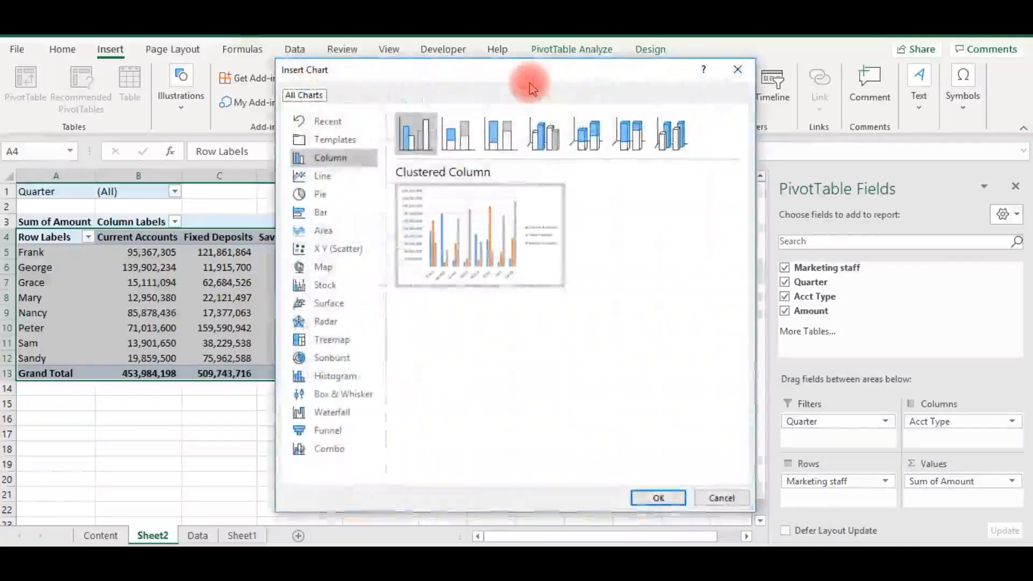
{"action": "mouse_move", "coordinate": [526, 196]}
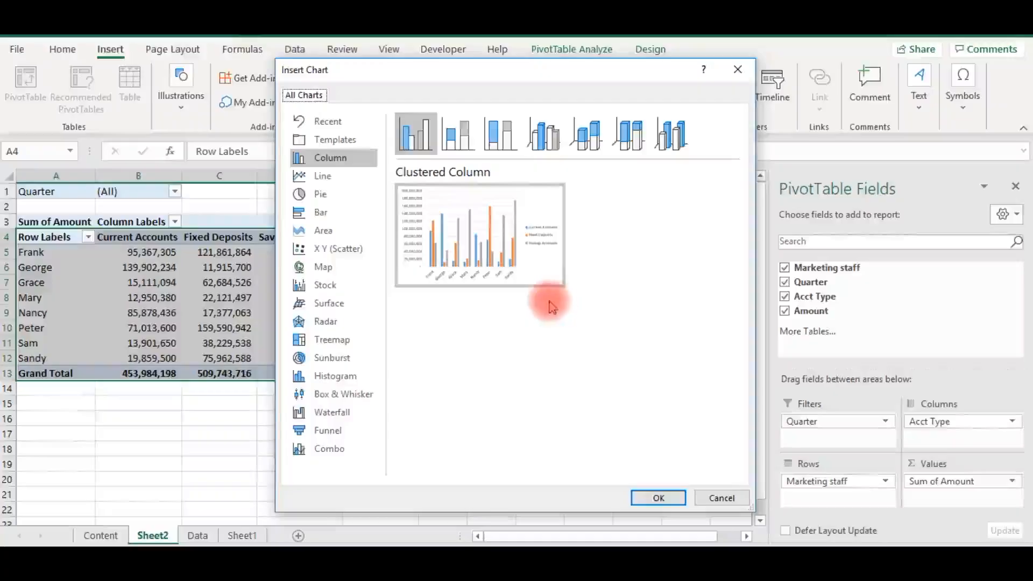
{"action": "left_click", "coordinate": [660, 500]}
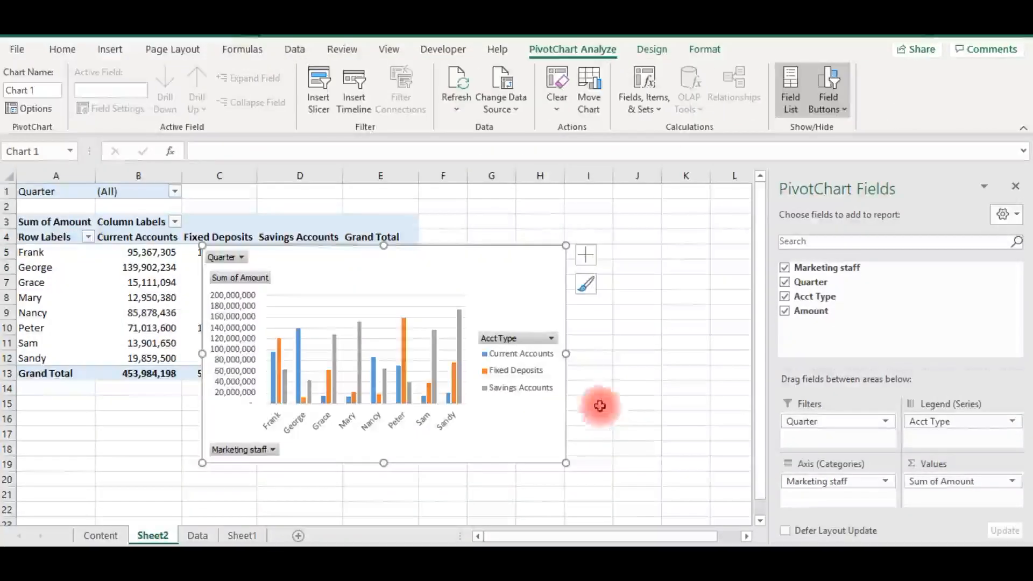
{"action": "left_click_drag", "start_coordinate": [436, 260], "coordinate": [597, 215]}
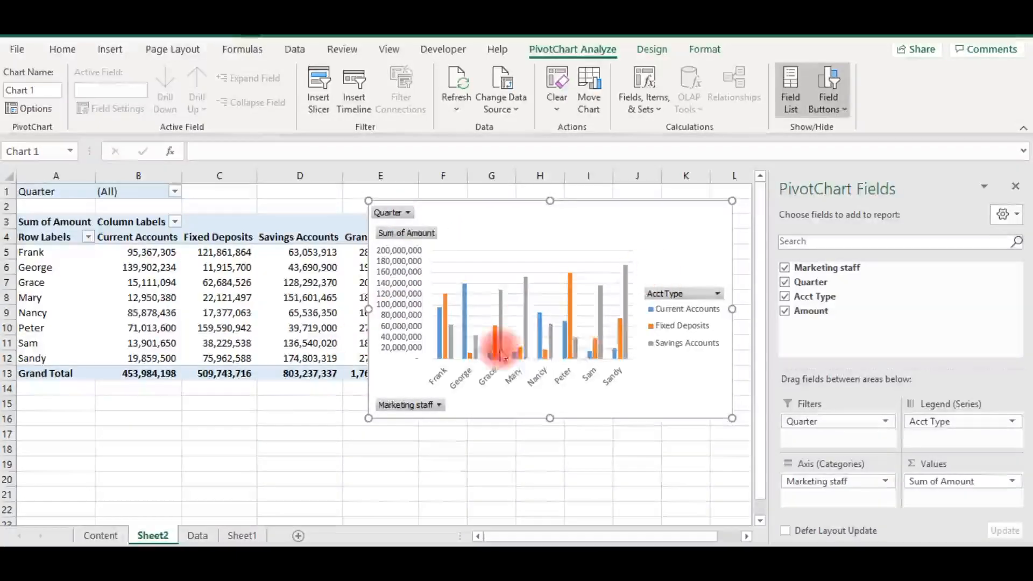
- Examine the filter options of the PivotChart's Marketing staff and Acct Type fields without changing them
{"action": "left_click", "coordinate": [439, 405]}
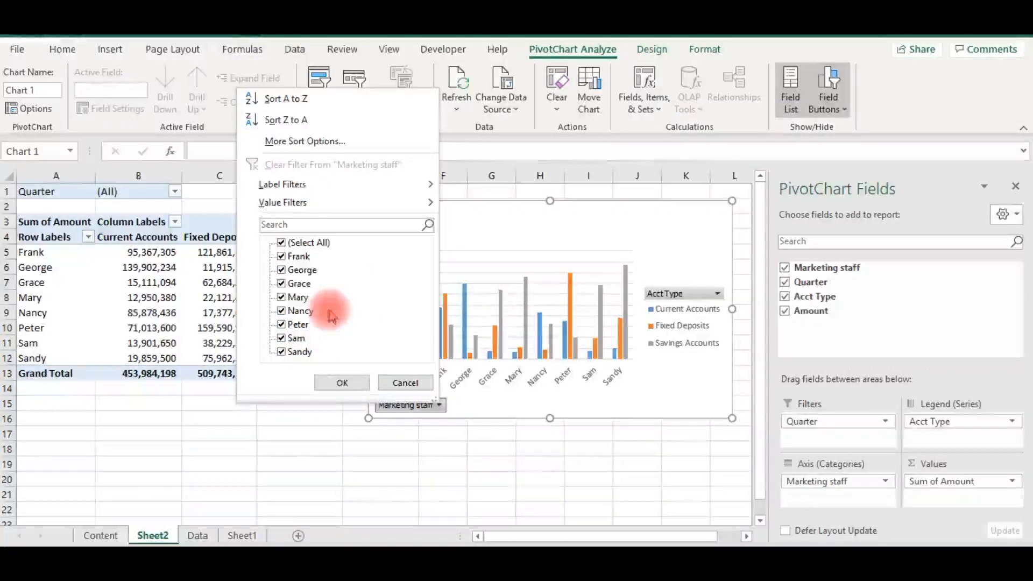
{"action": "left_click", "coordinate": [716, 306]}
{"action": "left_click", "coordinate": [720, 295]}
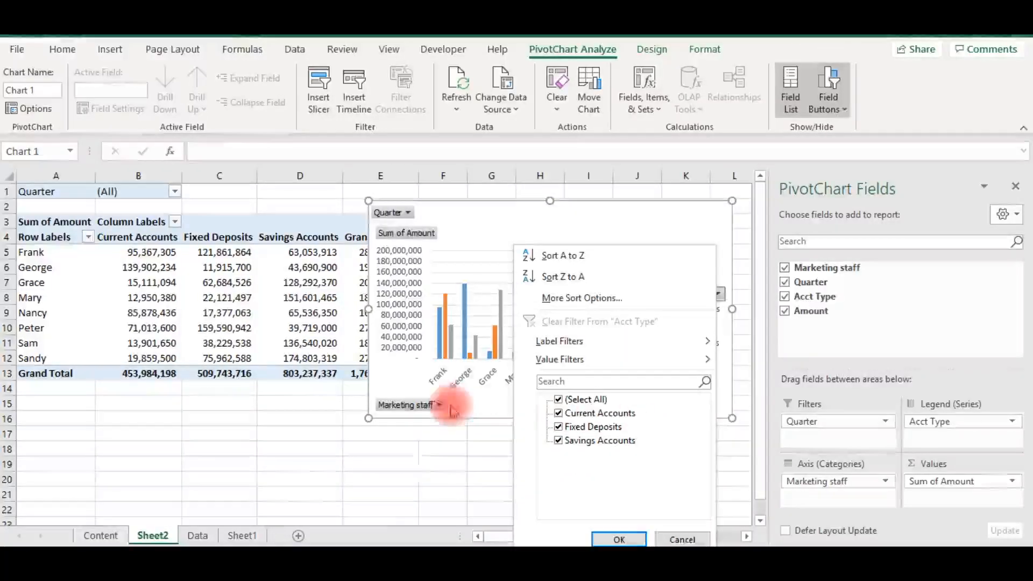
{"action": "left_click", "coordinate": [296, 405]}
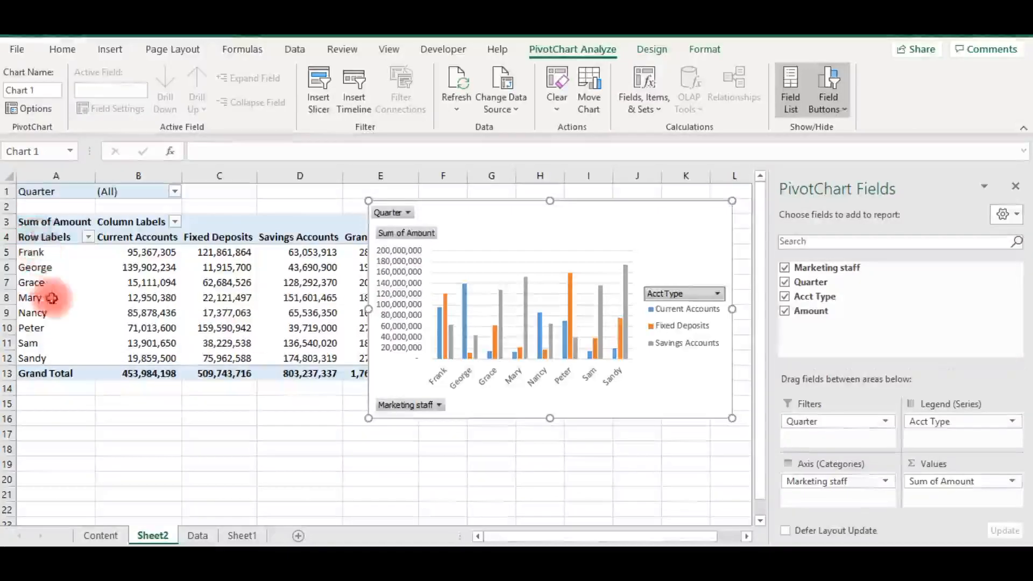
- Filter the PivotChart's Marketing staff field to only the first, fourth and seventh names in the list
{"action": "left_click", "coordinate": [439, 406]}
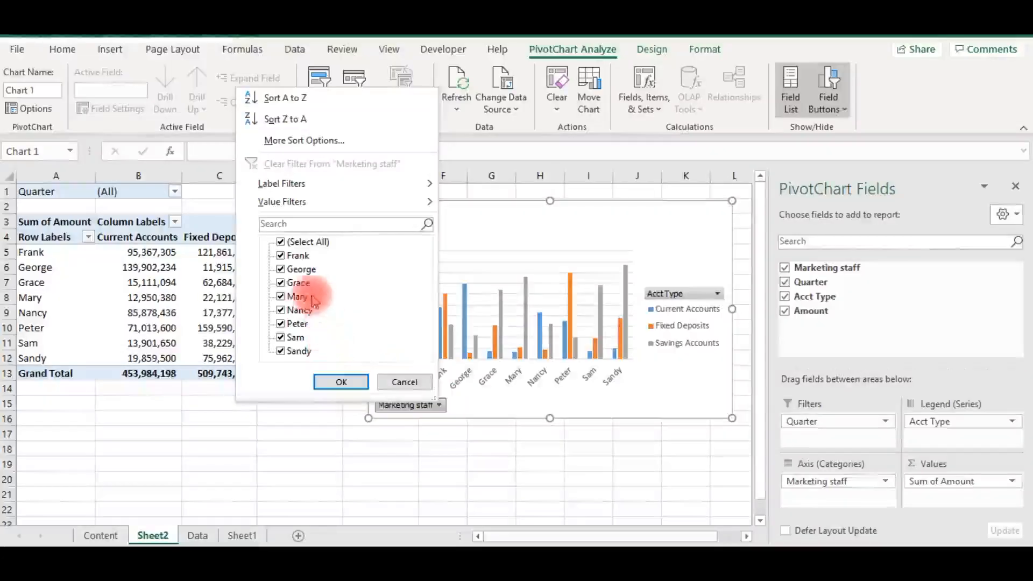
{"action": "left_click", "coordinate": [282, 243]}
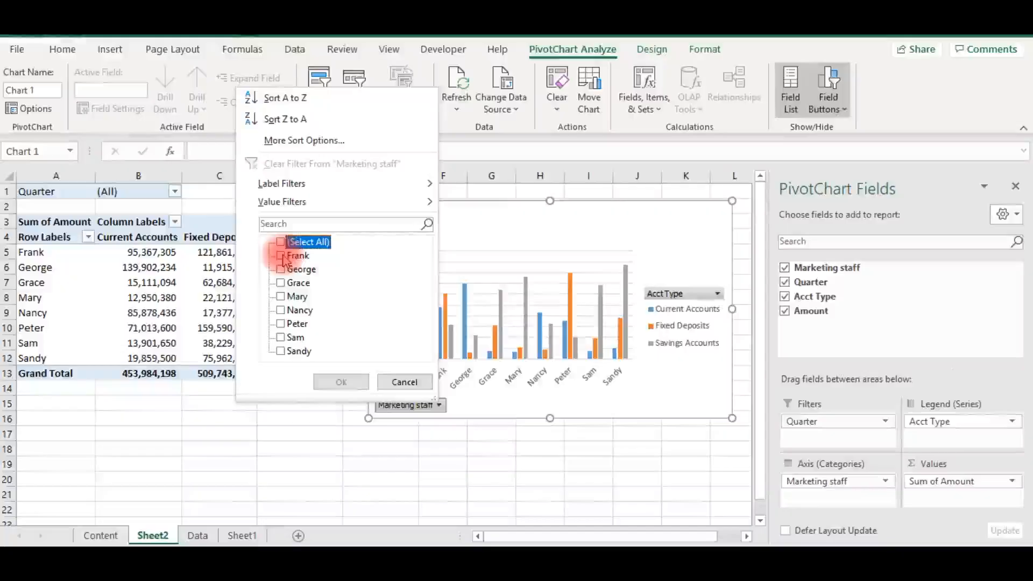
{"action": "left_click", "coordinate": [281, 256]}
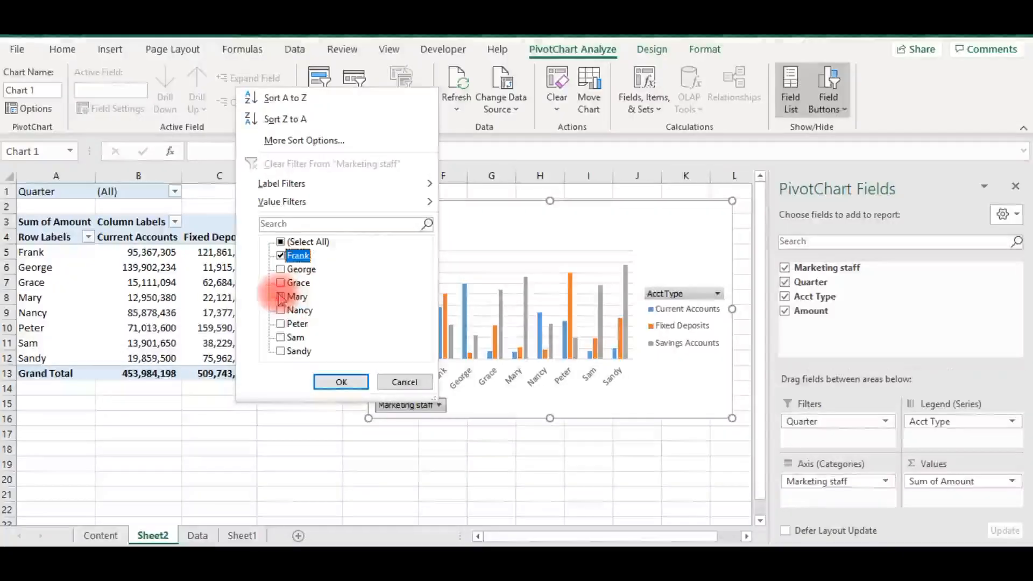
{"action": "left_click", "coordinate": [280, 296]}
{"action": "left_click", "coordinate": [281, 338]}
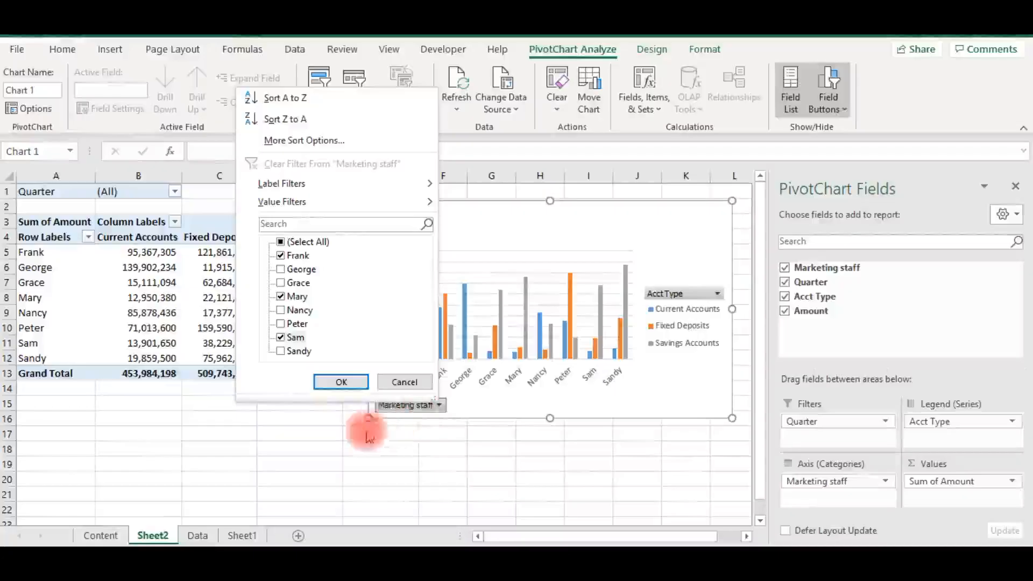
{"action": "left_click", "coordinate": [342, 383]}
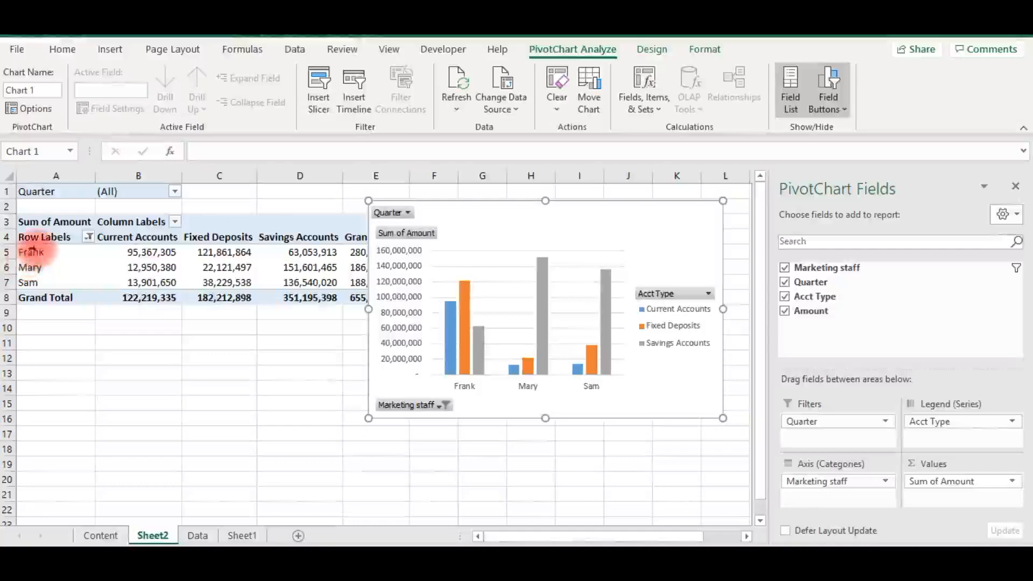
{"action": "left_click_drag", "start_coordinate": [35, 252], "coordinate": [42, 264]}
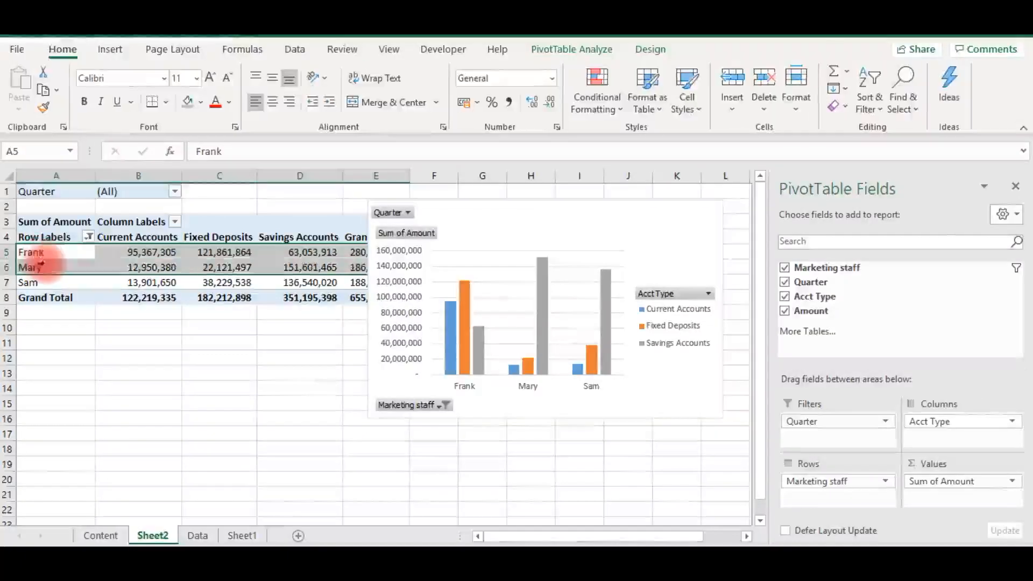
{"action": "left_click", "coordinate": [45, 263]}
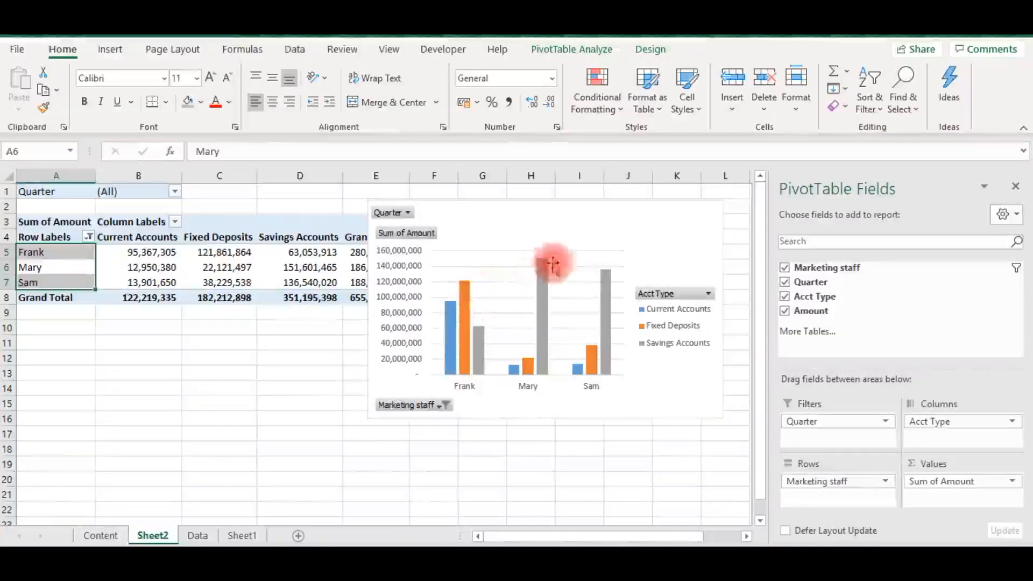
- Allow multiple items in the PivotChart's Quarter filter and show only the 1st quarter and 2nd quarter
{"action": "left_click", "coordinate": [409, 214]}
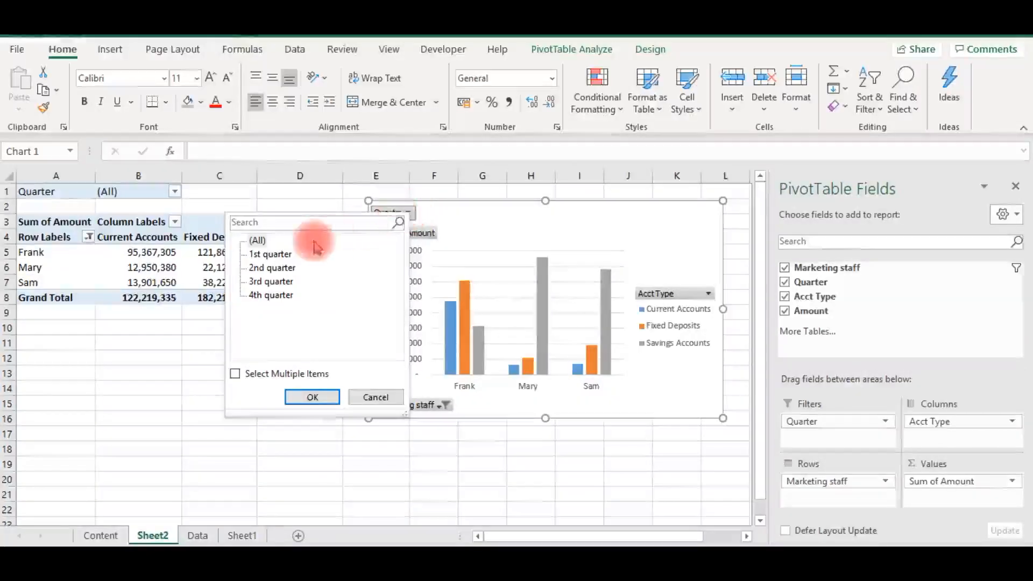
{"action": "left_click", "coordinate": [236, 375]}
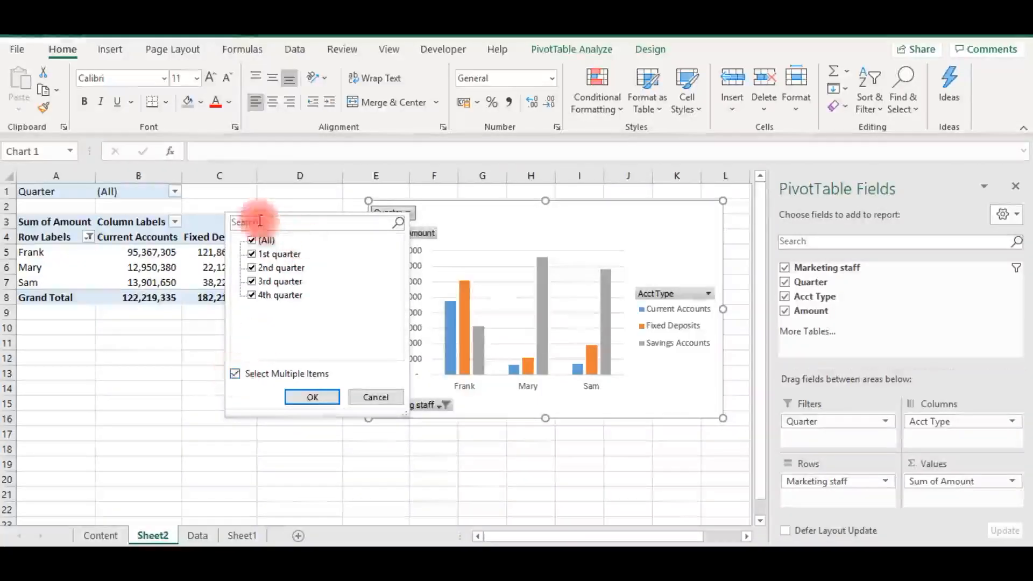
{"action": "left_click", "coordinate": [251, 255]}
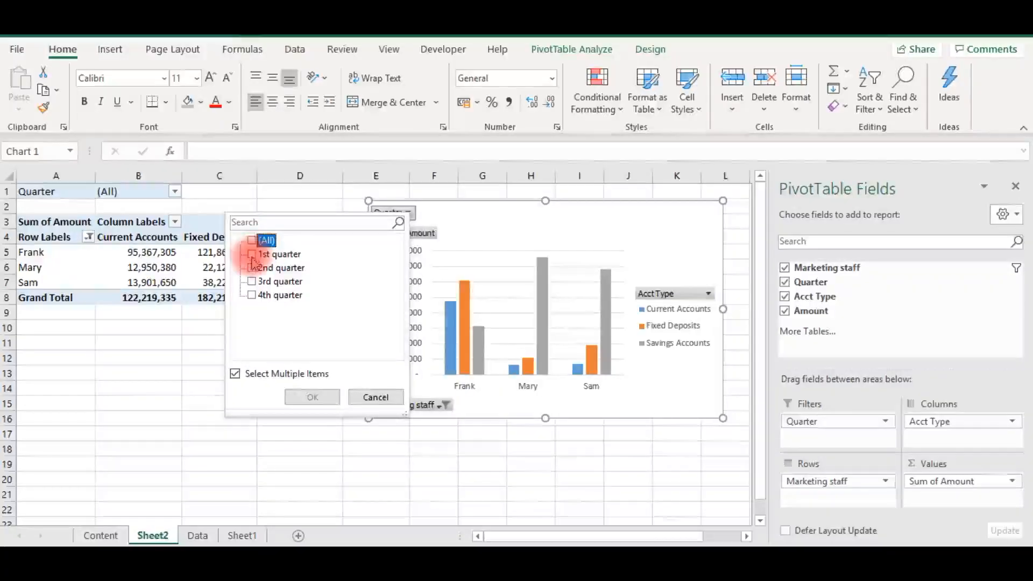
{"action": "left_click", "coordinate": [253, 269]}
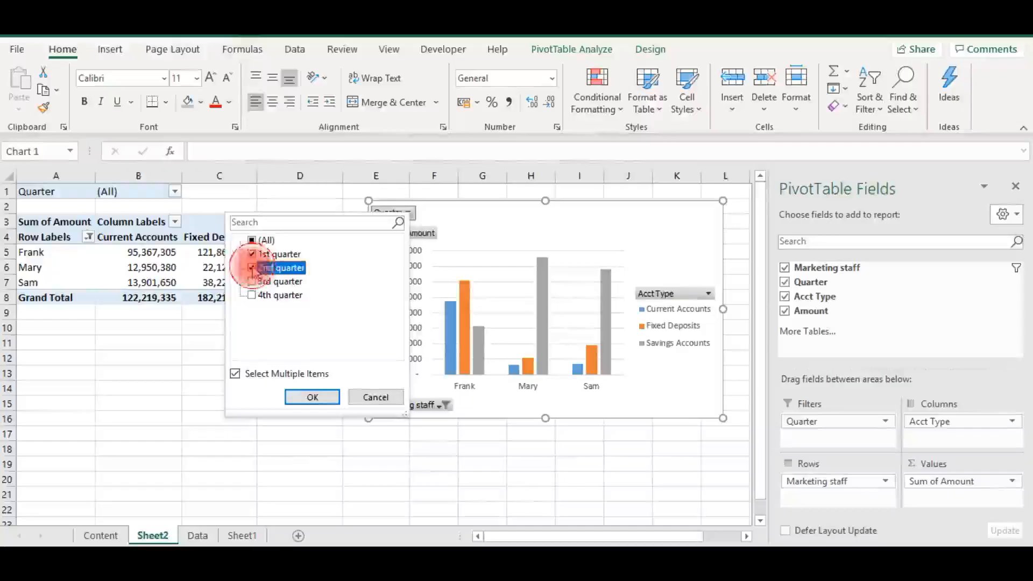
{"action": "left_click", "coordinate": [311, 397]}
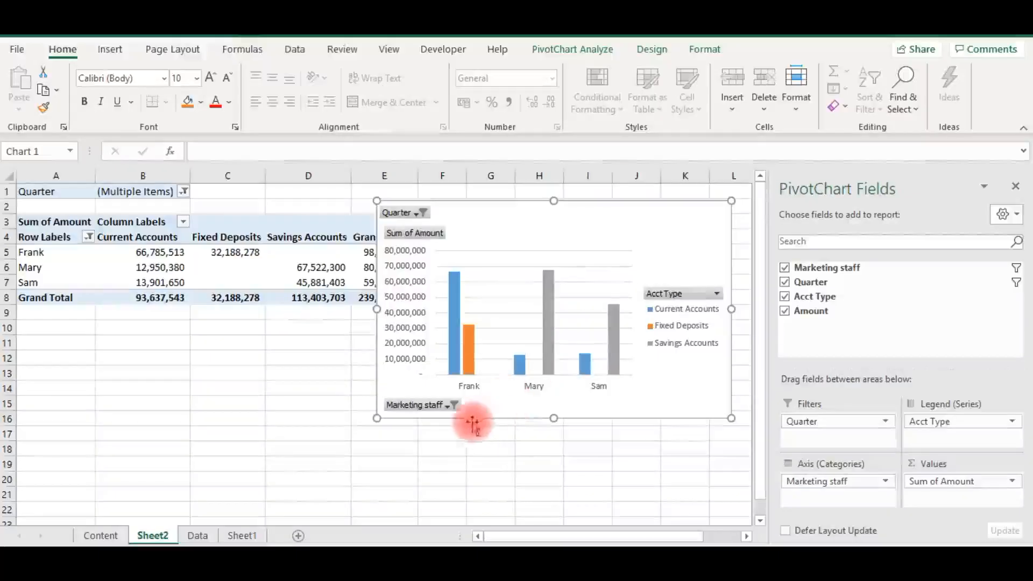
- Change the PivotChart's Quarter filter to show only the 1st quarter and 4th quarter
{"action": "left_click", "coordinate": [454, 406]}
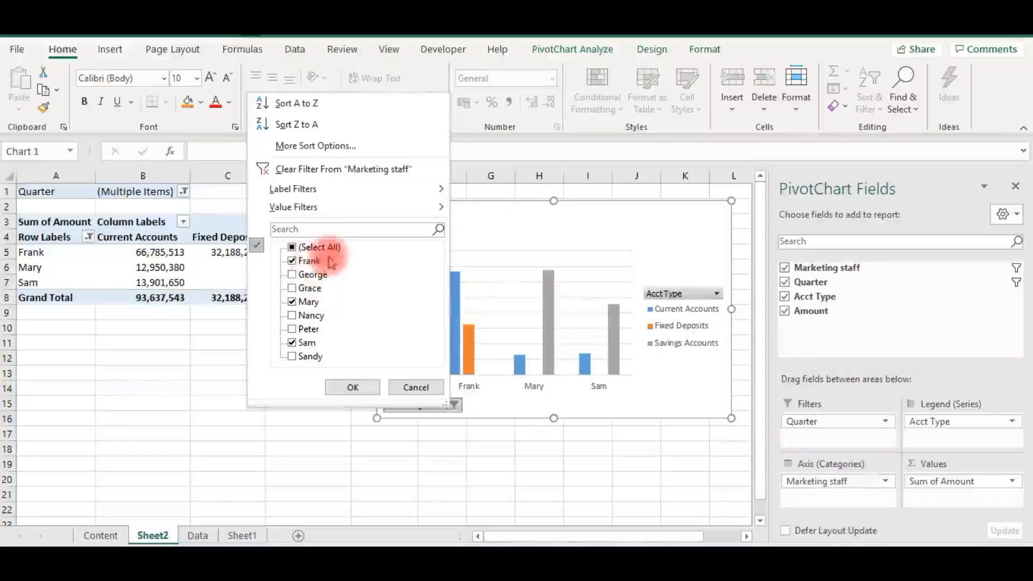
{"action": "left_click", "coordinate": [507, 224]}
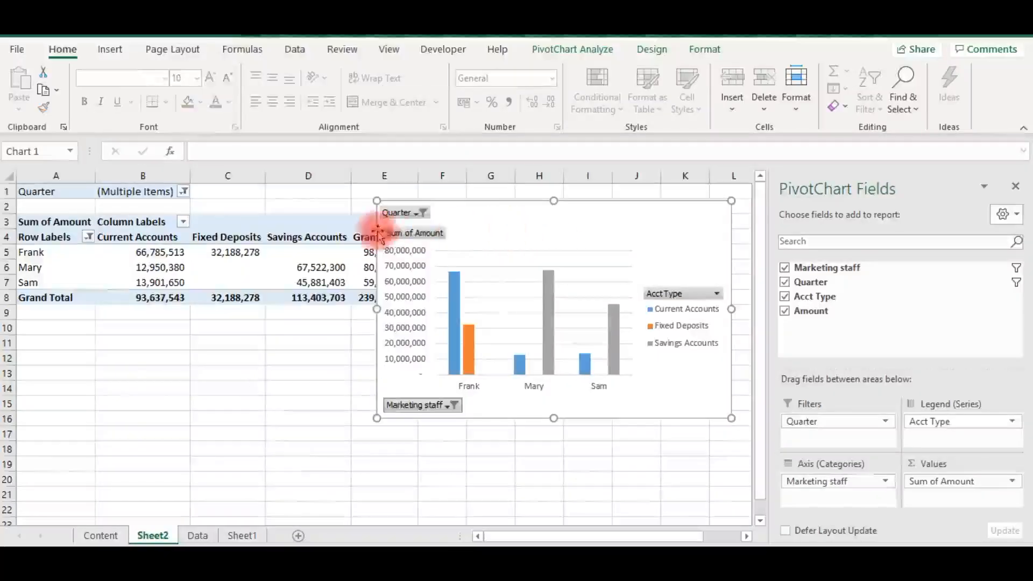
{"action": "left_click", "coordinate": [419, 215]}
{"action": "left_click", "coordinate": [258, 266]}
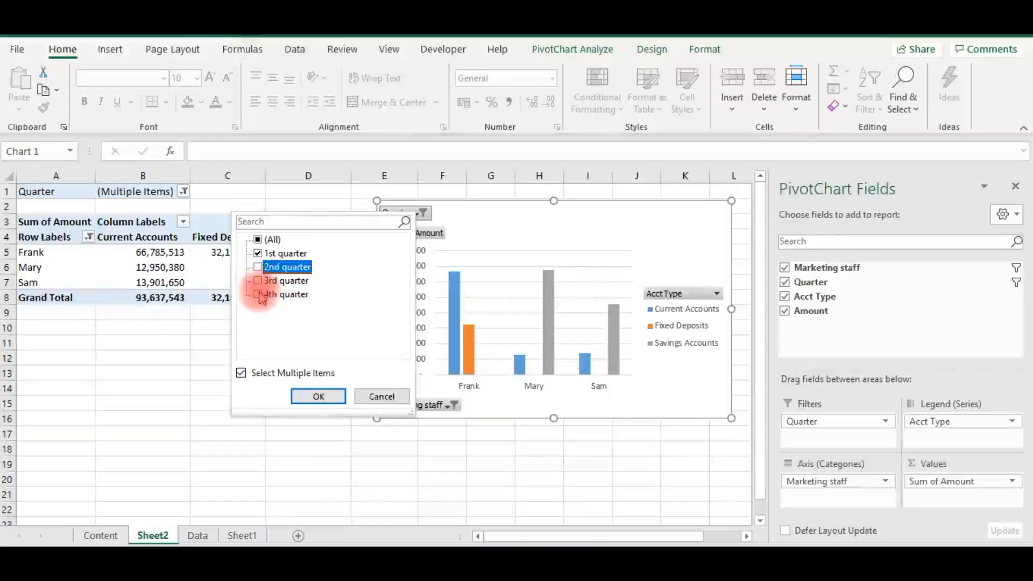
{"action": "left_click", "coordinate": [258, 295]}
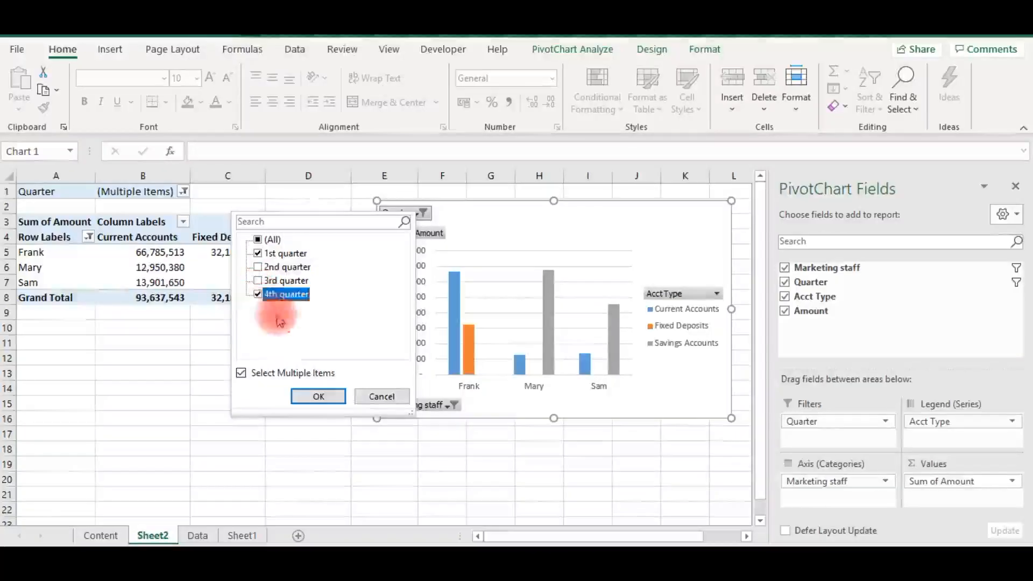
{"action": "left_click", "coordinate": [319, 397]}
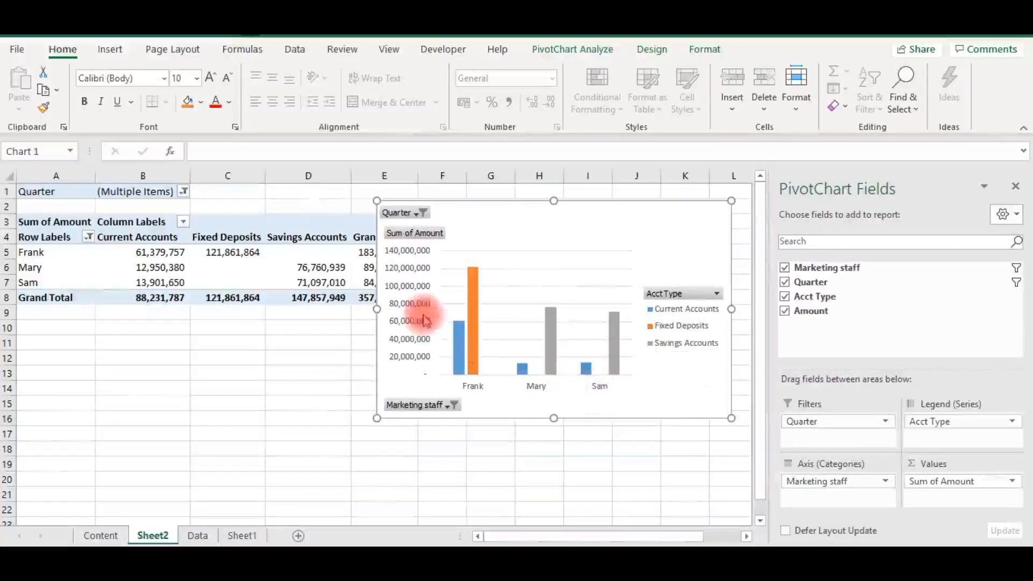
- Show all quarters in the PivotChart and add the second name in the list to its Marketing staff filter
{"action": "left_click", "coordinate": [421, 213]}
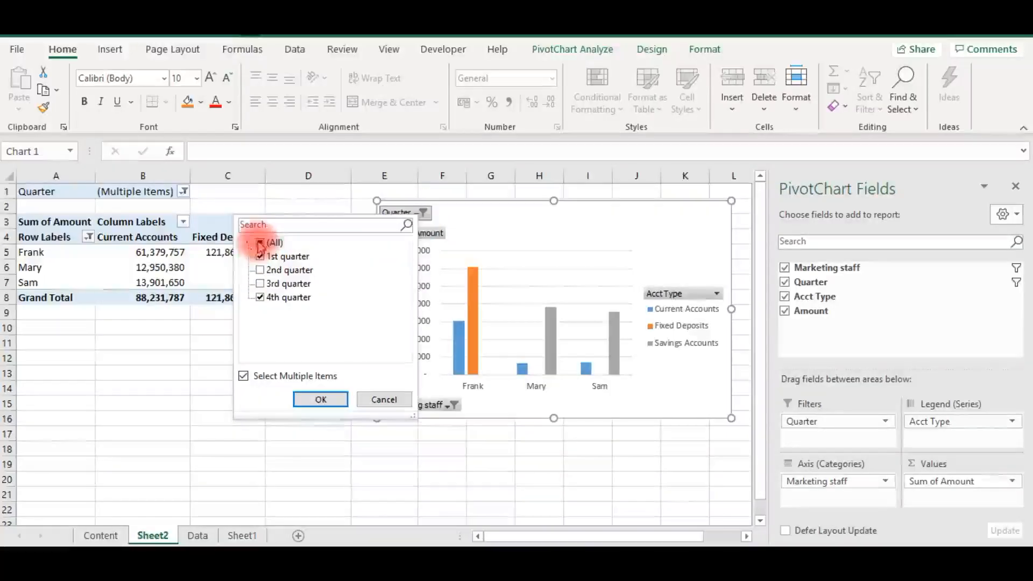
{"action": "left_click", "coordinate": [320, 399]}
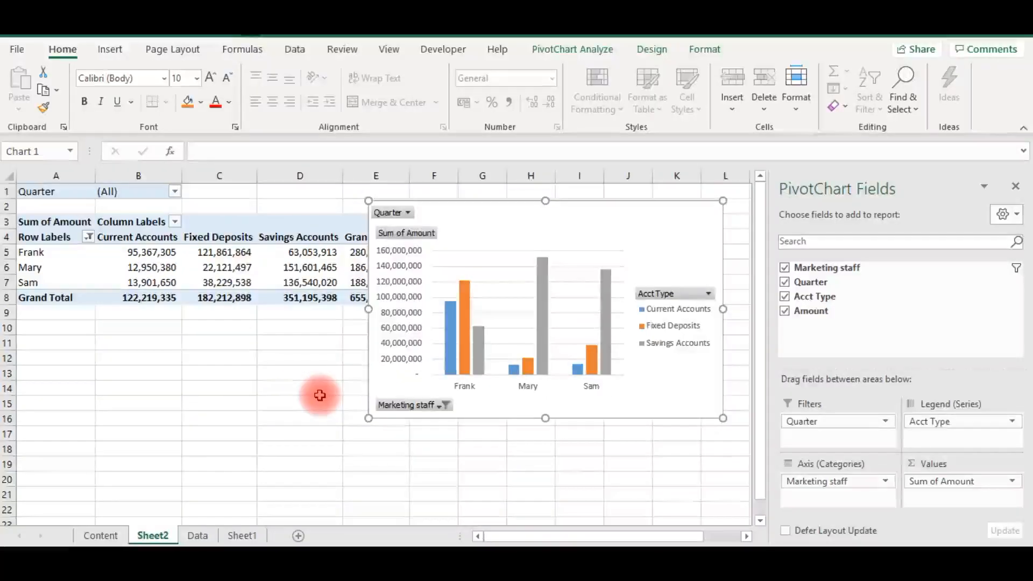
{"action": "left_click", "coordinate": [444, 406]}
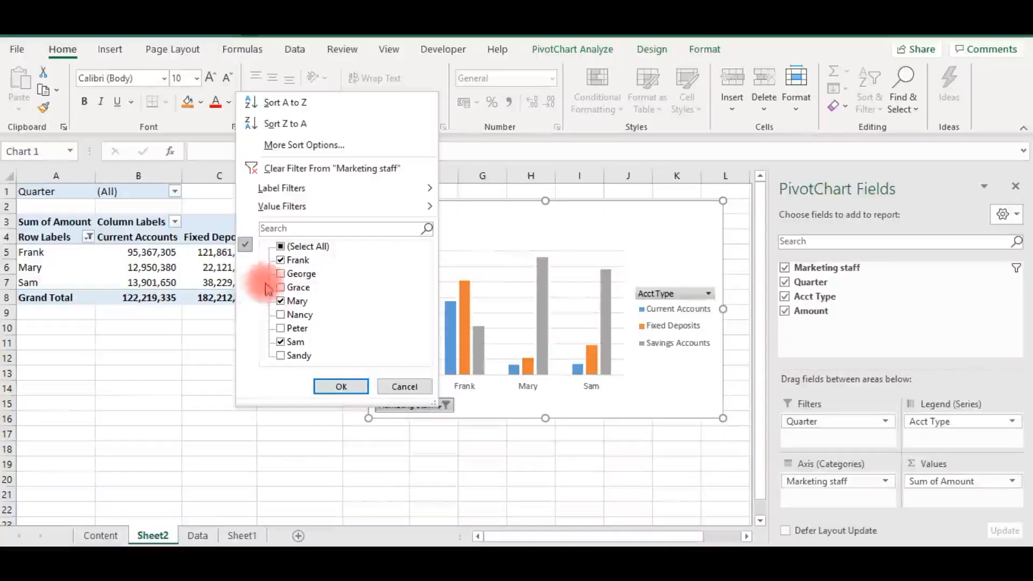
{"action": "left_click", "coordinate": [344, 388]}
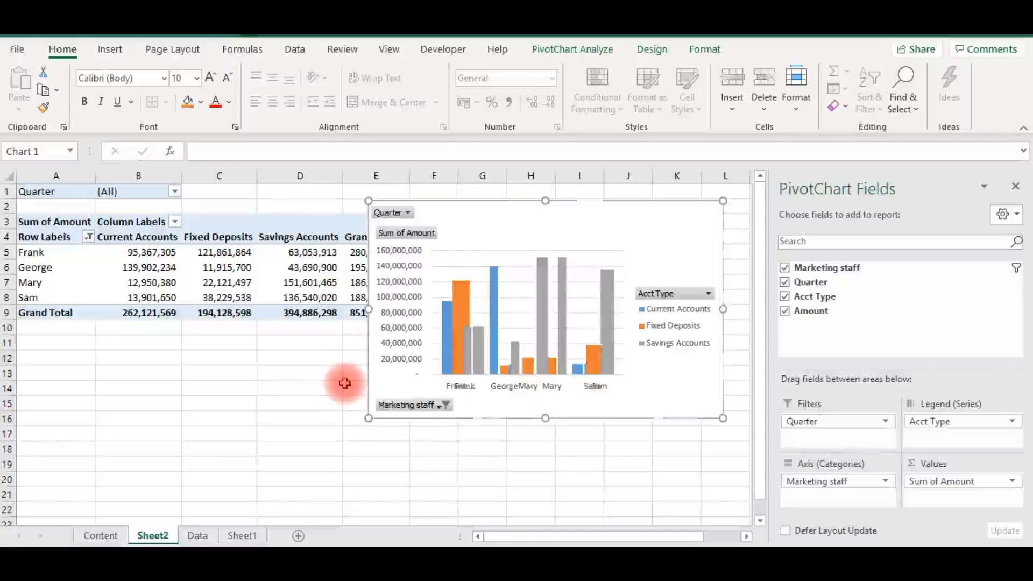
- Filter the PivotChart's Acct Type field to show only Current Accounts
{"action": "left_click", "coordinate": [708, 293]}
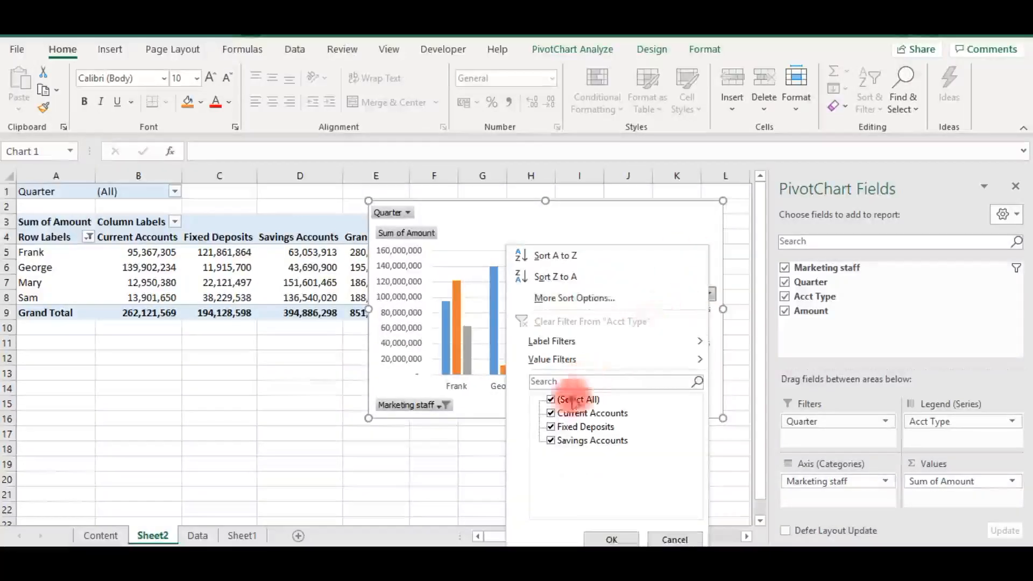
{"action": "left_click", "coordinate": [554, 415]}
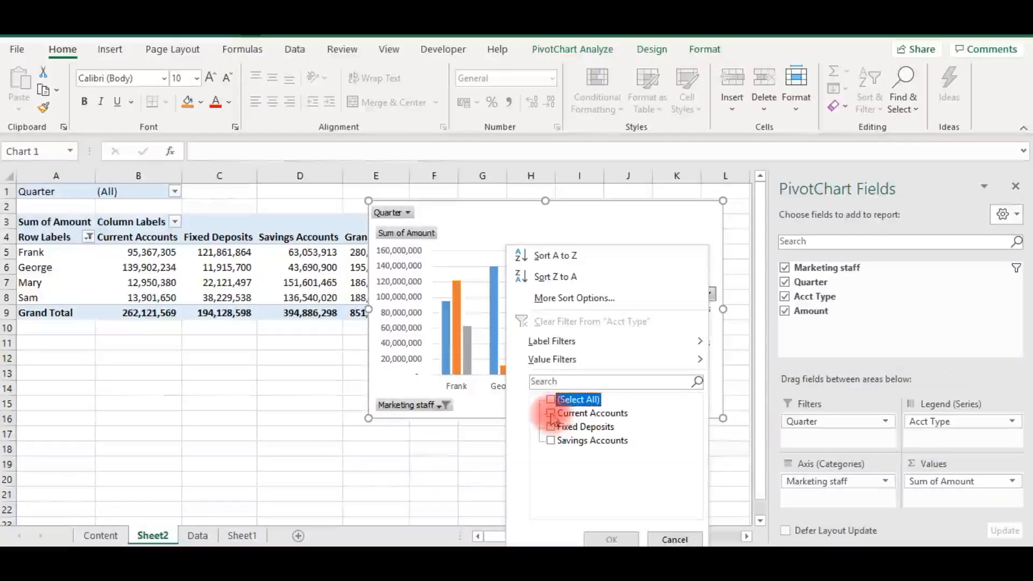
{"action": "left_click", "coordinate": [612, 538]}
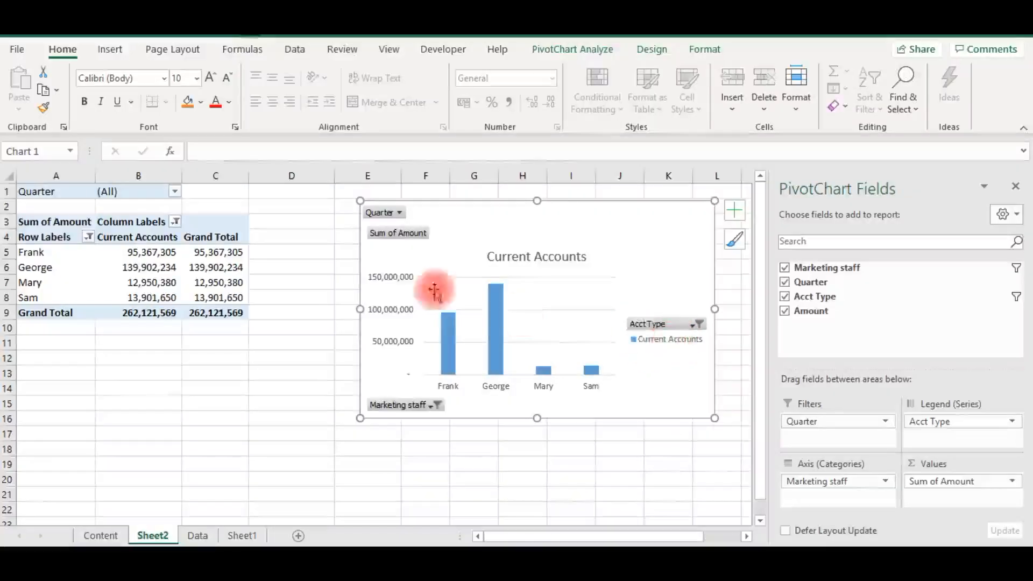
- Change the PivotChart's Quarter filter to show only the 1st quarter
{"action": "left_click", "coordinate": [399, 214]}
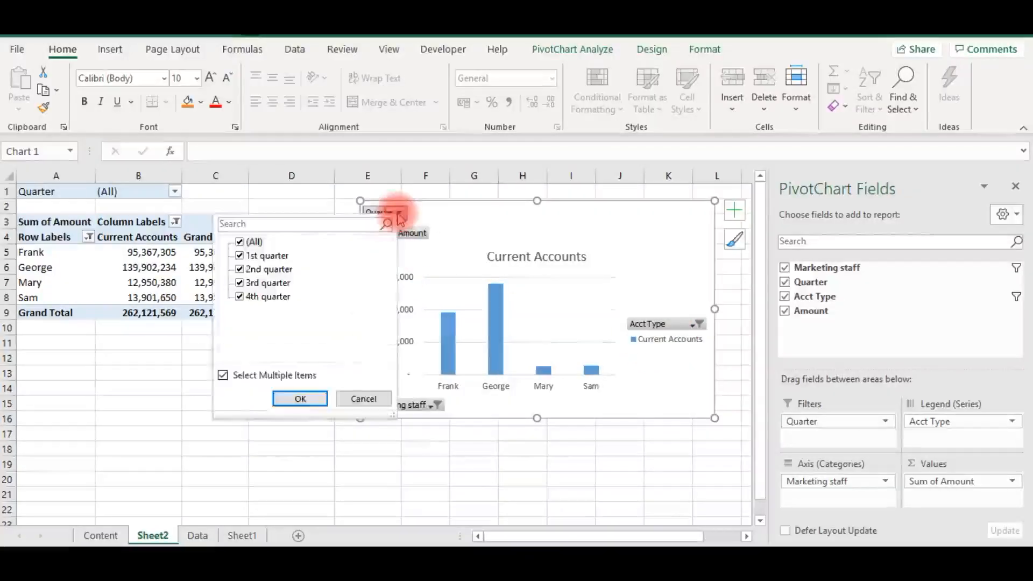
{"action": "left_click", "coordinate": [240, 242]}
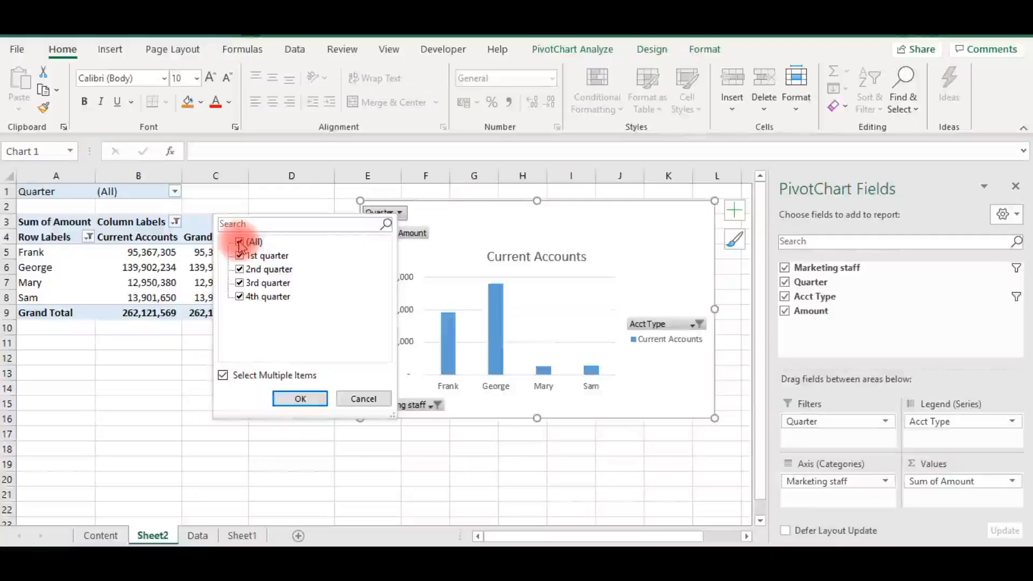
{"action": "left_click", "coordinate": [240, 256]}
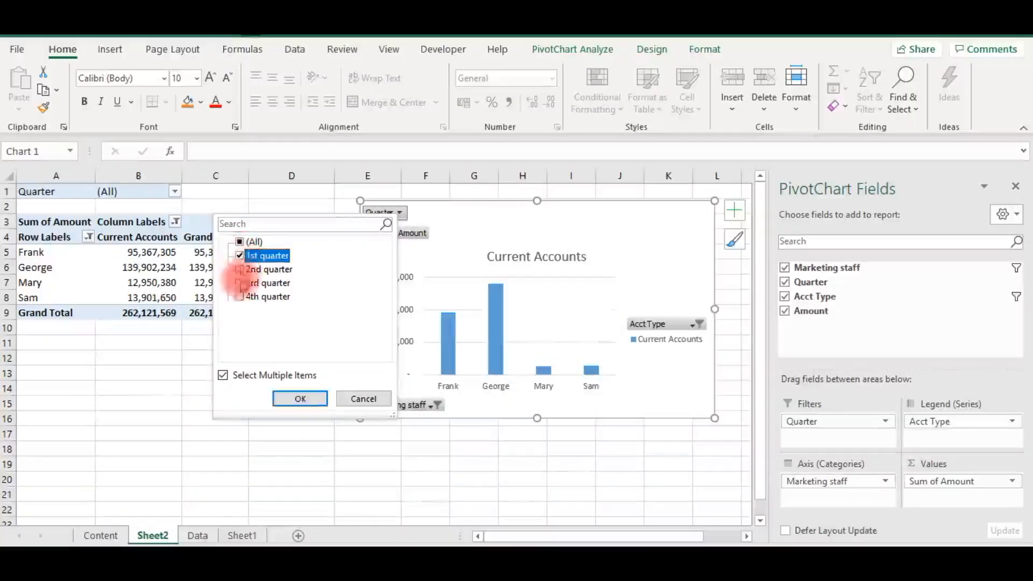
{"action": "left_click", "coordinate": [301, 400]}
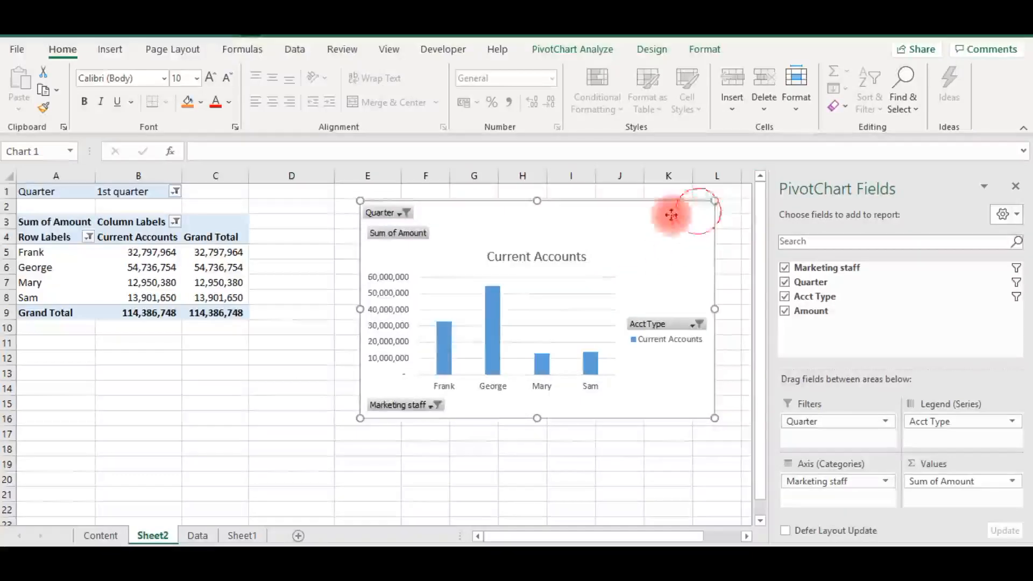
- Move the PivotChart over part of the PivotTable and preview shape fill colours for its chart area without applying one
{"action": "left_click_drag", "start_coordinate": [692, 211], "coordinate": [524, 256]}
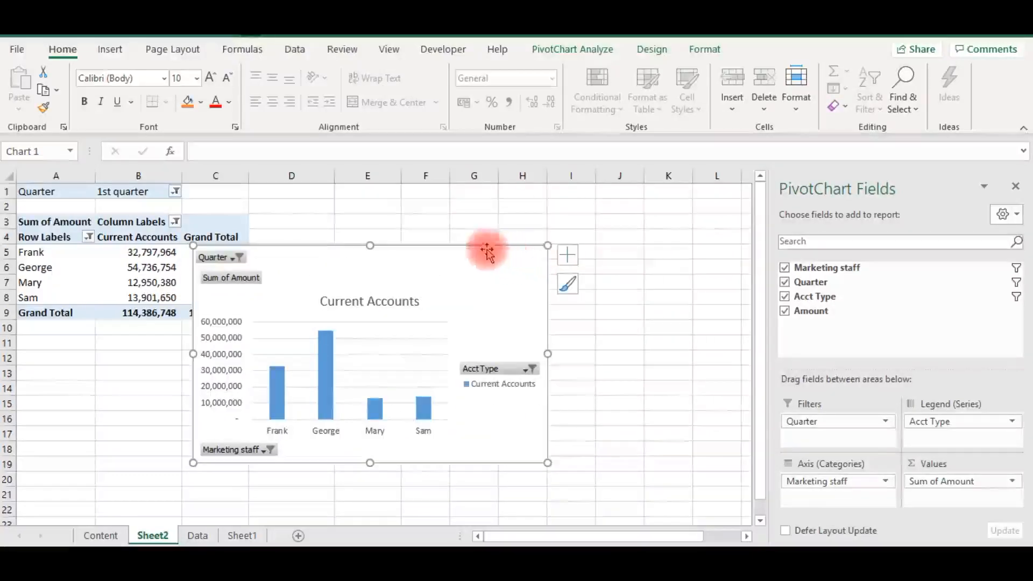
{"action": "left_click", "coordinate": [701, 49]}
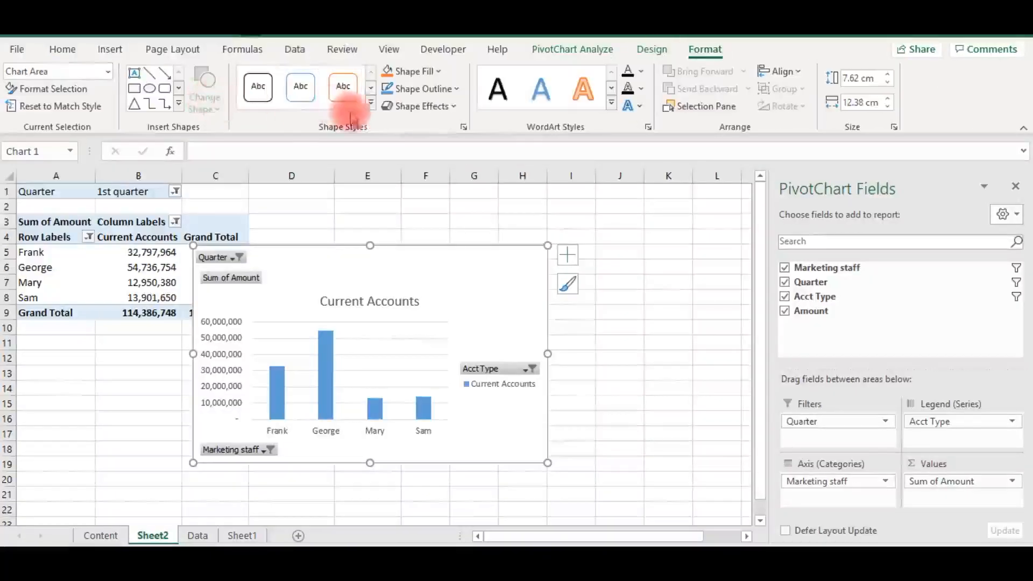
{"action": "left_click", "coordinate": [439, 72]}
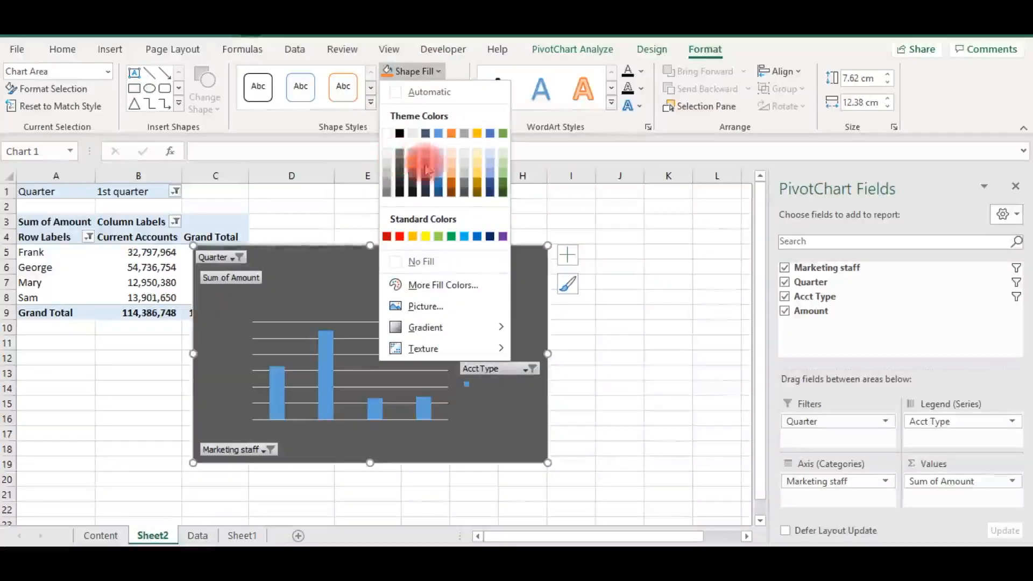
{"action": "left_click", "coordinate": [647, 350]}
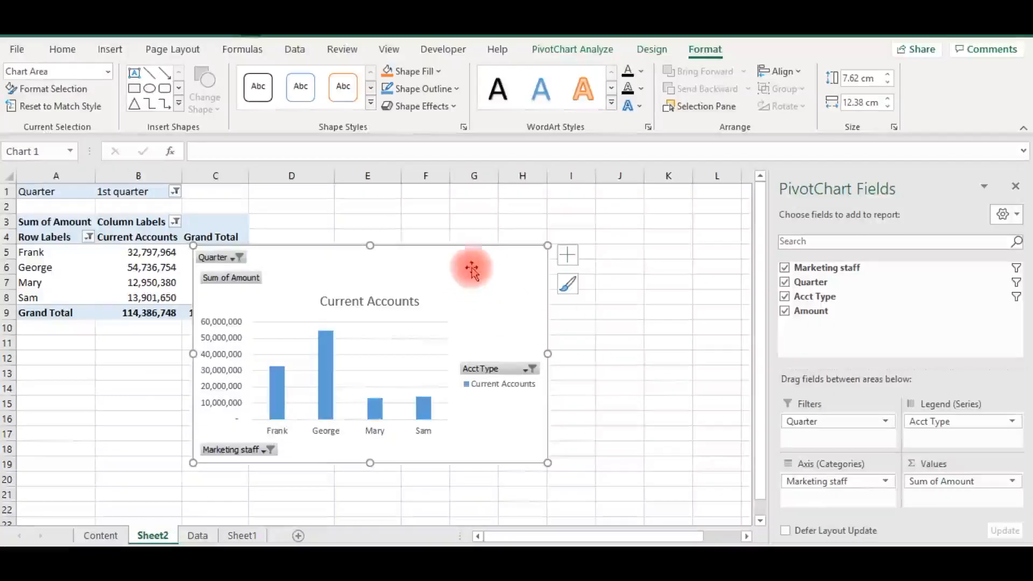
- Move the PivotChart clear of the PivotTable so that it starts in column D at row 2
{"action": "left_click_drag", "start_coordinate": [464, 256], "coordinate": [630, 205]}
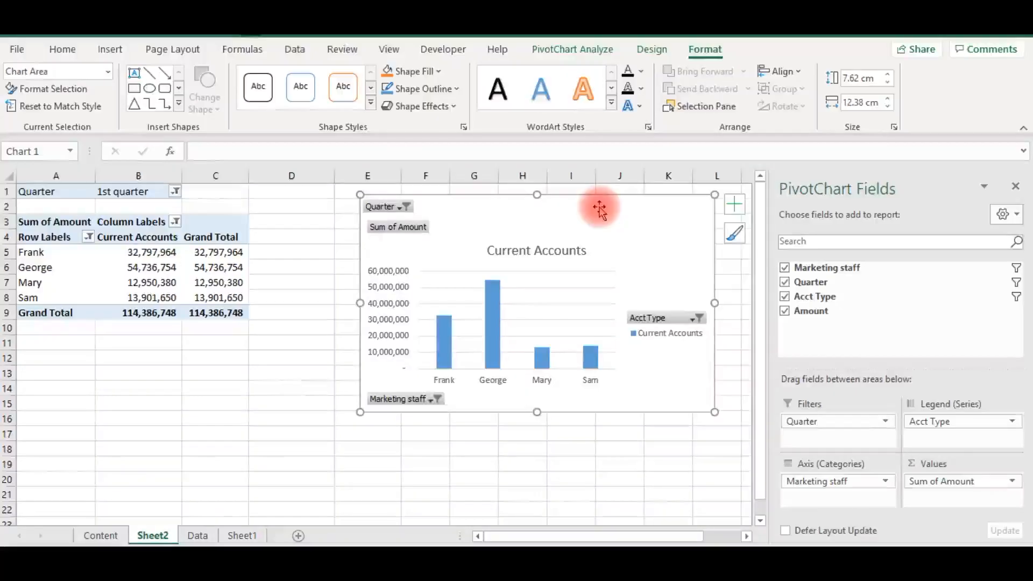
{"action": "left_click_drag", "start_coordinate": [599, 206], "coordinate": [540, 213]}
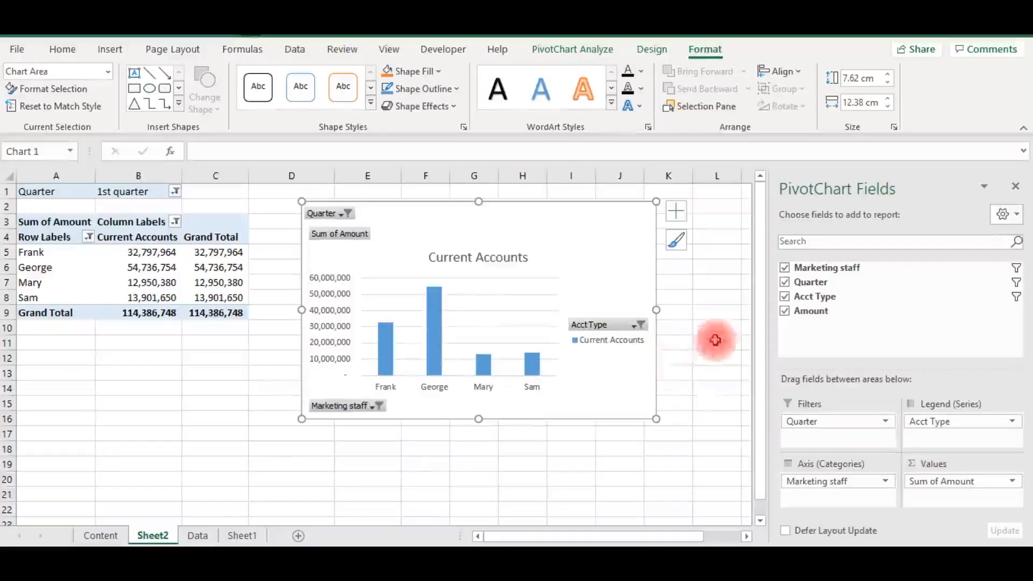
- Show all names in the PivotChart's Marketing staff filter and deselect the chart
{"action": "left_click", "coordinate": [378, 407]}
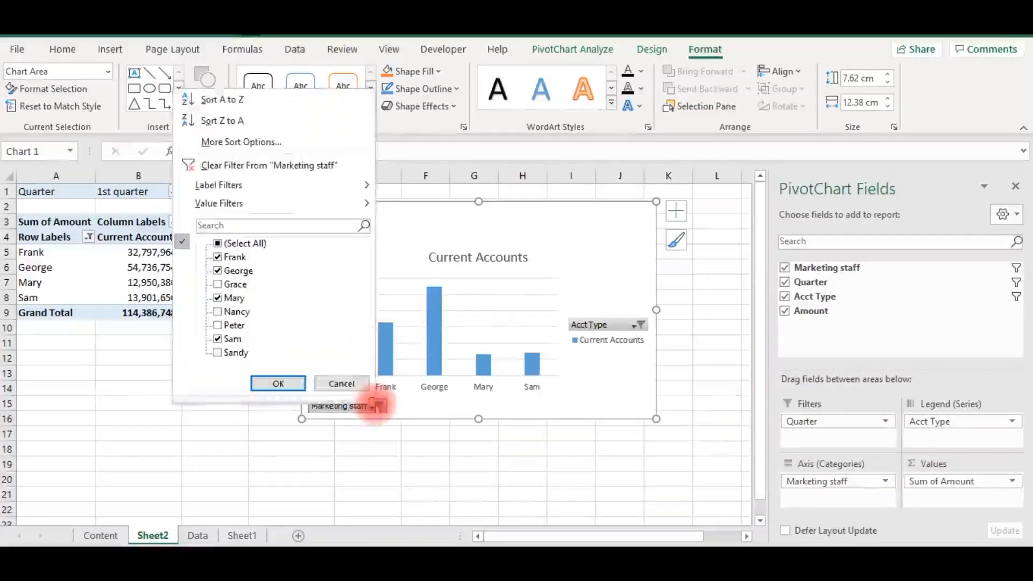
{"action": "left_click", "coordinate": [285, 384]}
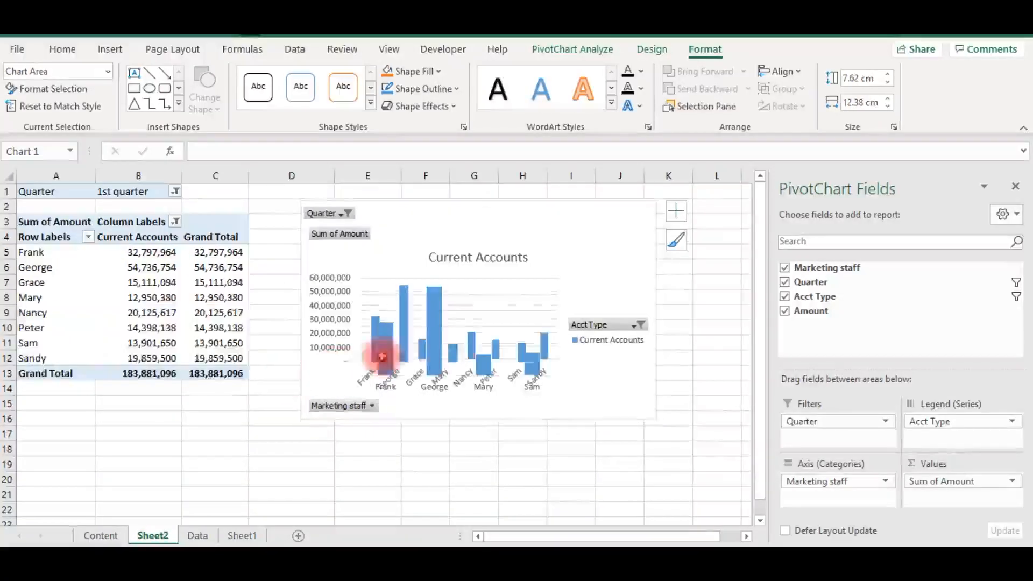
{"action": "left_click", "coordinate": [561, 448]}
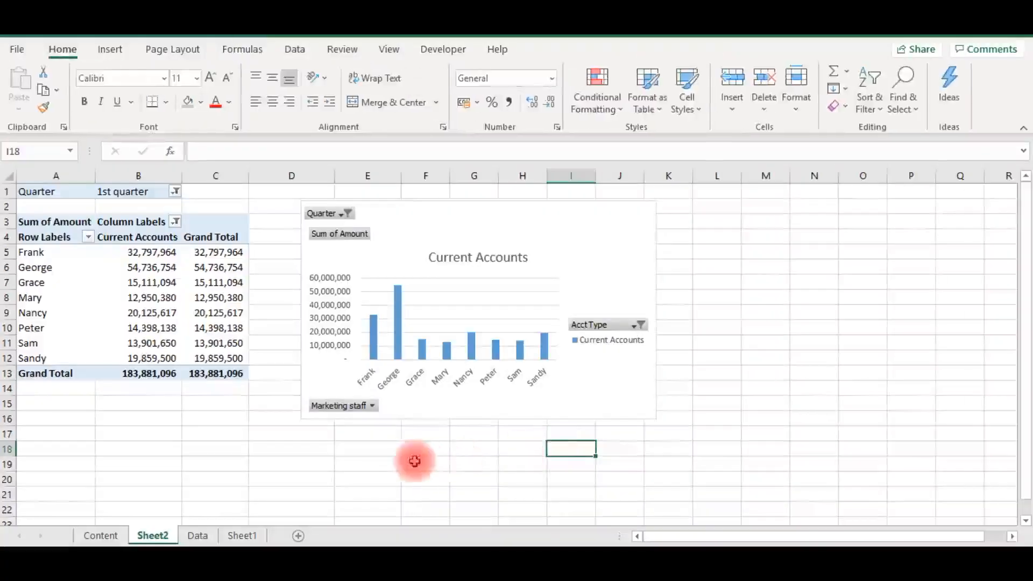
- Swap the PivotTable's fields so Quarter is in the rows and Marketing staff in the filters, and show all quarters
{"action": "left_click", "coordinate": [206, 298]}
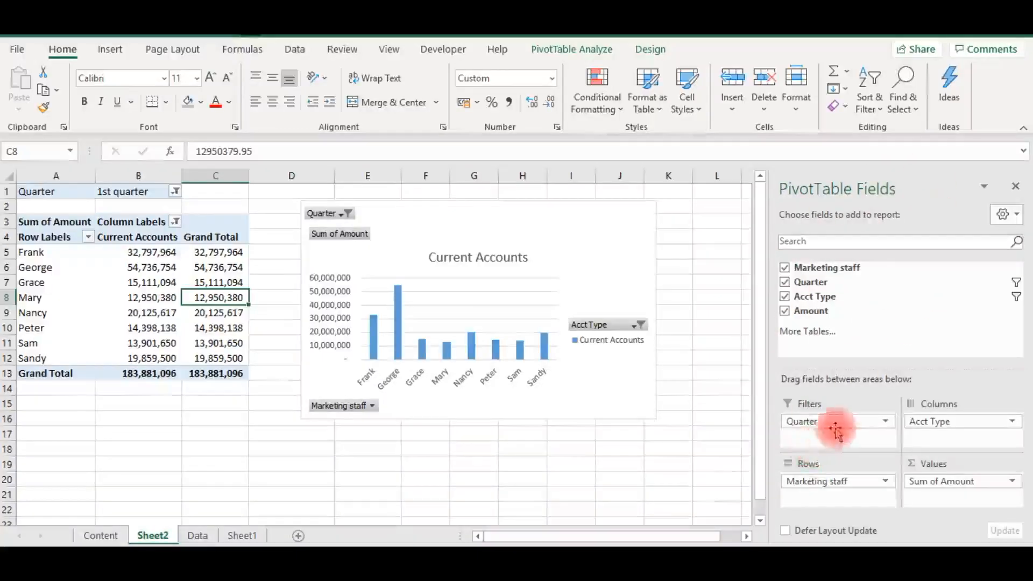
{"action": "mouse_move", "coordinate": [808, 429]}
{"action": "left_mouse_down"}
{"action": "mouse_move", "coordinate": [784, 452]}
{"action": "mouse_move", "coordinate": [722, 461]}
{"action": "mouse_move", "coordinate": [830, 493]}
{"action": "mouse_move", "coordinate": [807, 424]}
{"action": "left_mouse_up"}
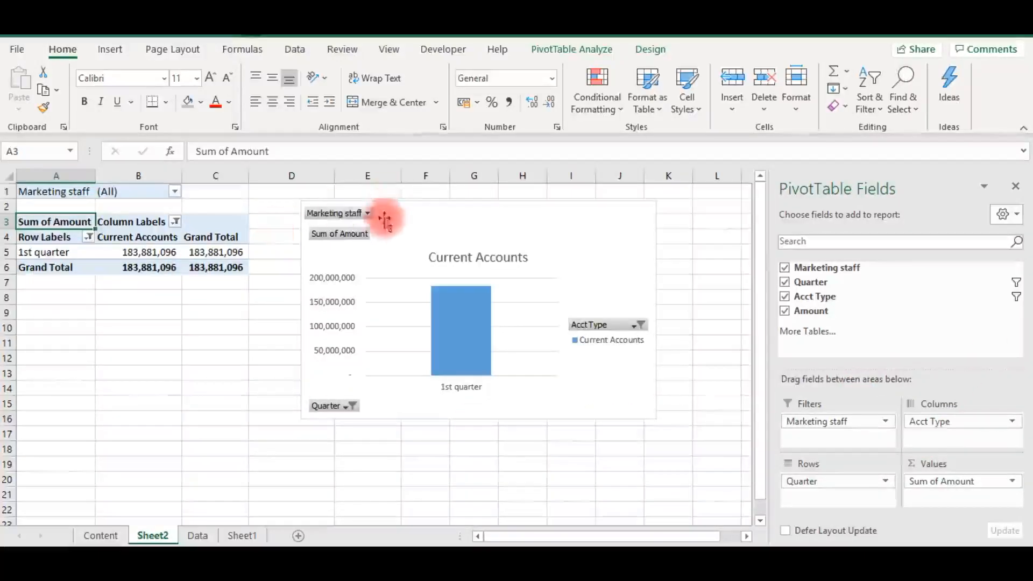
{"action": "left_click", "coordinate": [349, 407]}
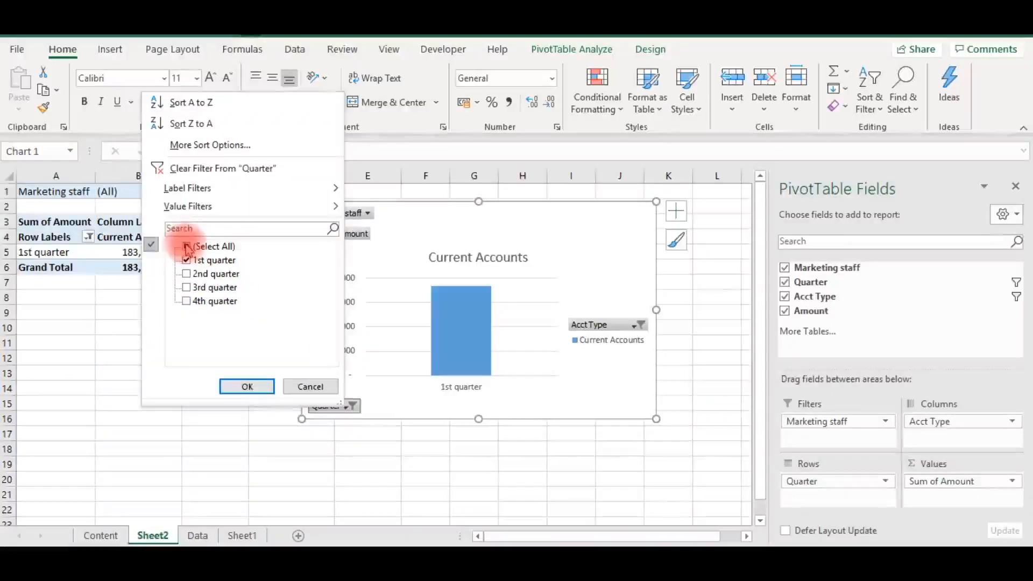
{"action": "left_click", "coordinate": [187, 246]}
{"action": "left_click", "coordinate": [248, 388]}
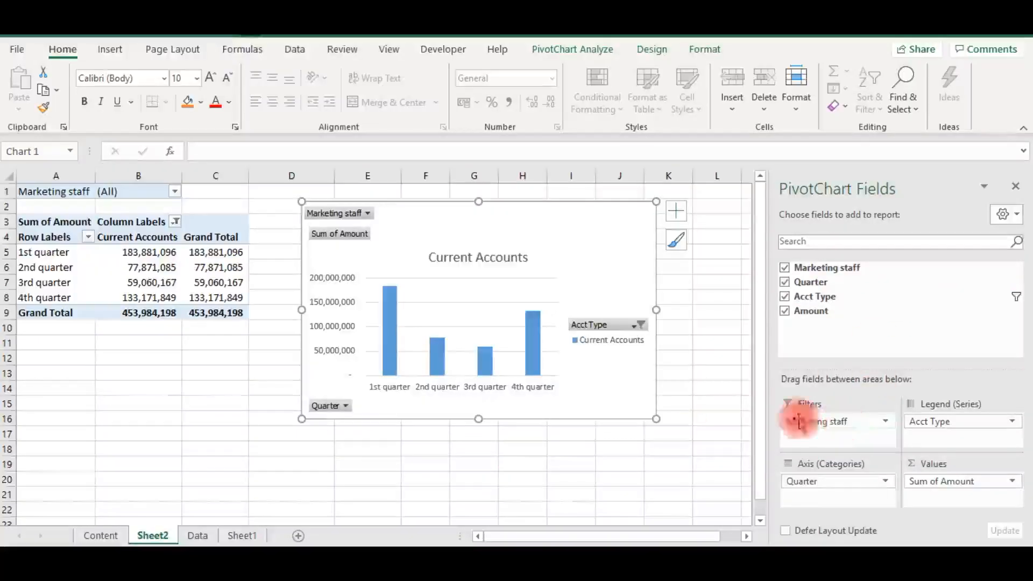
- Examine the Marketing staff filter list in the PivotTable and PivotChart without changing it, and return to the Content worksheet
{"action": "left_click", "coordinate": [176, 194]}
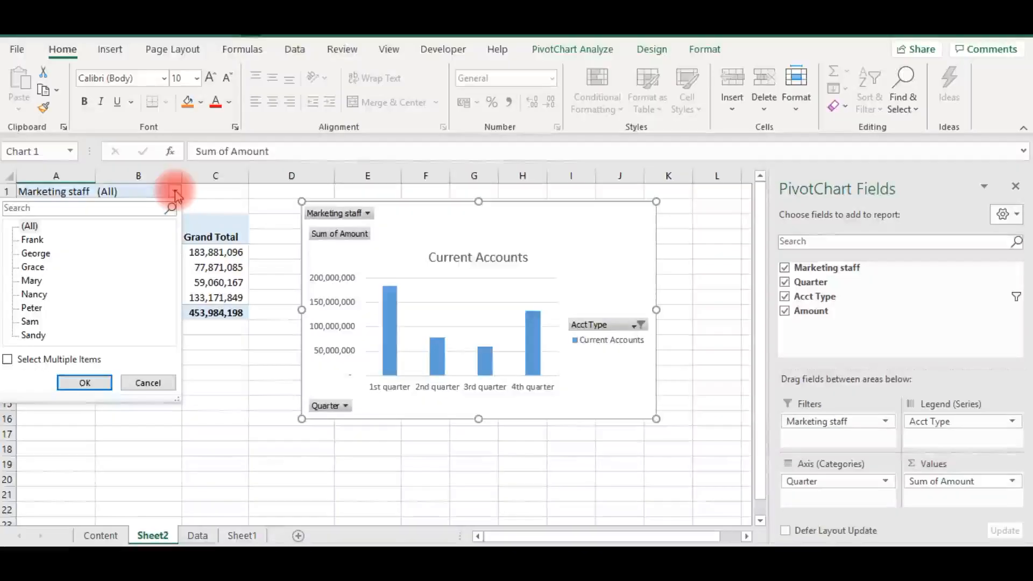
{"action": "left_click", "coordinate": [176, 193]}
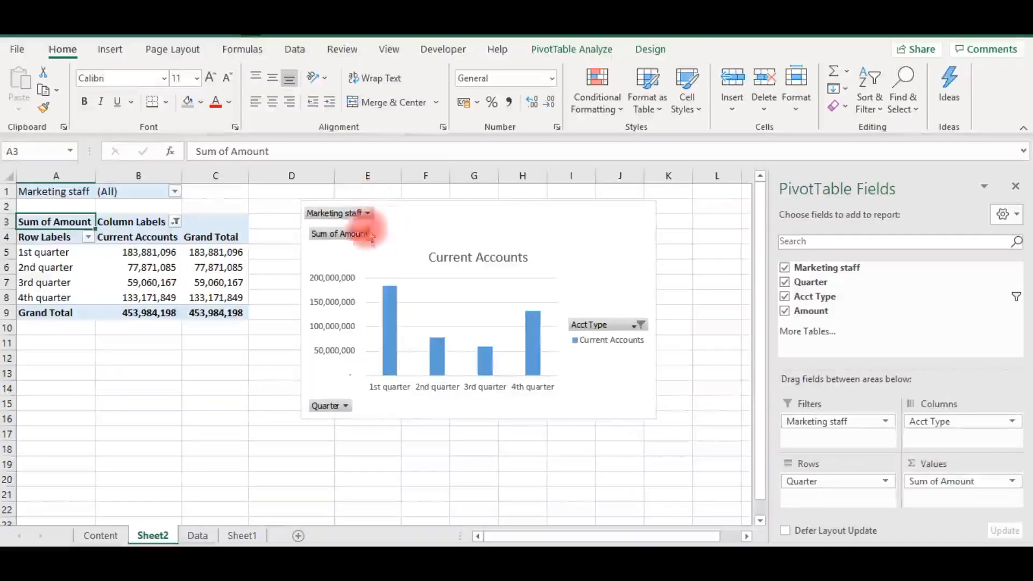
{"action": "left_click", "coordinate": [370, 215]}
{"action": "left_click", "coordinate": [150, 362]}
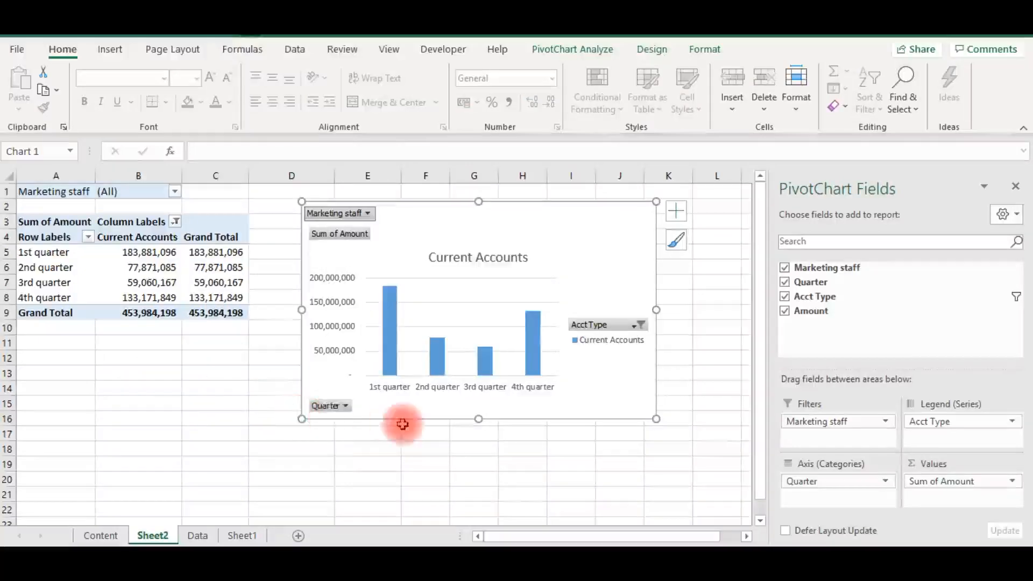
{"action": "left_click", "coordinate": [99, 536]}
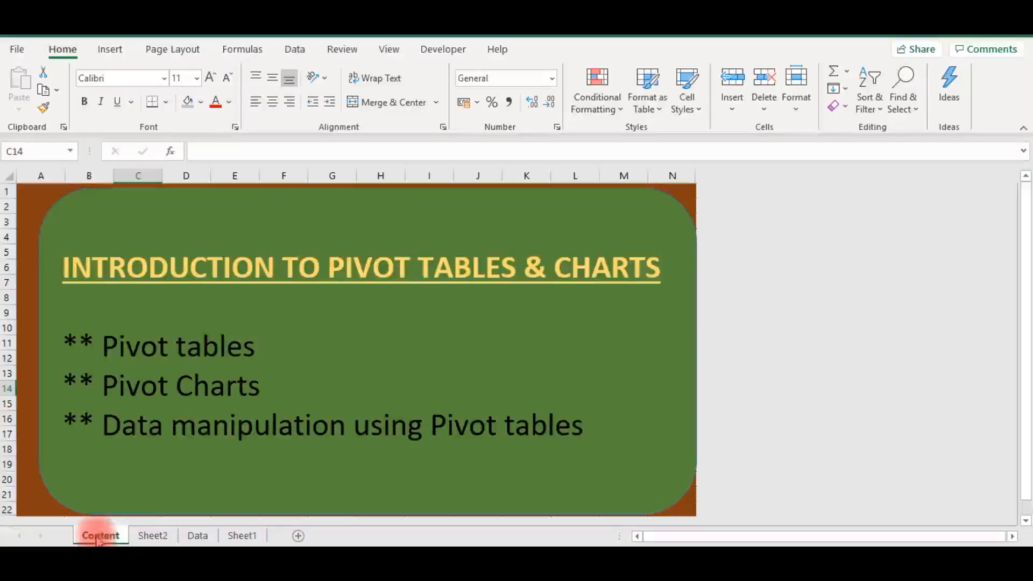